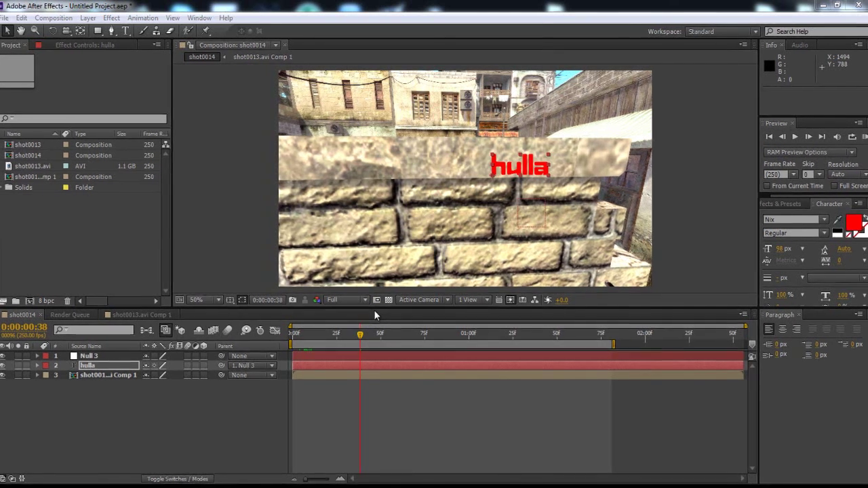
# Preview the finished shot0014 composition from its start and inspect its null, text and footage layers
pyautogui.moveTo(355, 339); pyautogui.dragTo(292, 345)
pyautogui.press('KP_0')
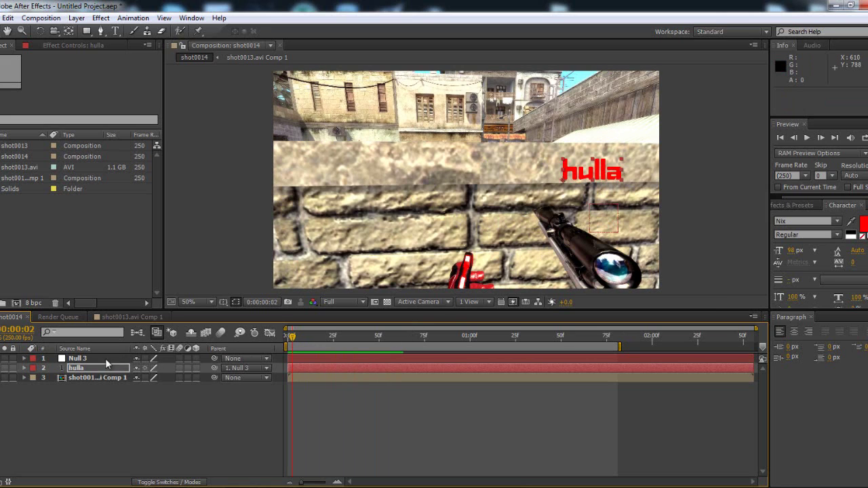
pyautogui.click(88, 366)
pyautogui.click(90, 376)
pyautogui.click(87, 357)
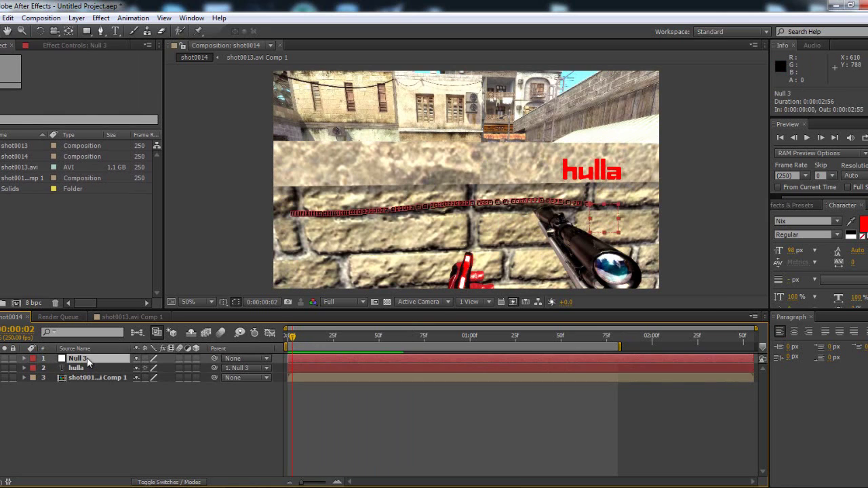
pyautogui.click(108, 379)
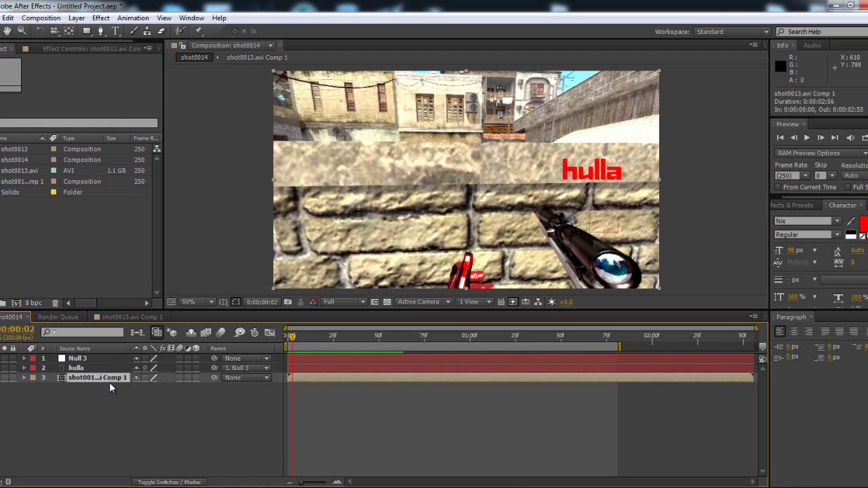
# Close the shot0013.avi Comp 1 and shot0014 timelines along with the render queue
pyautogui.click(155, 318)
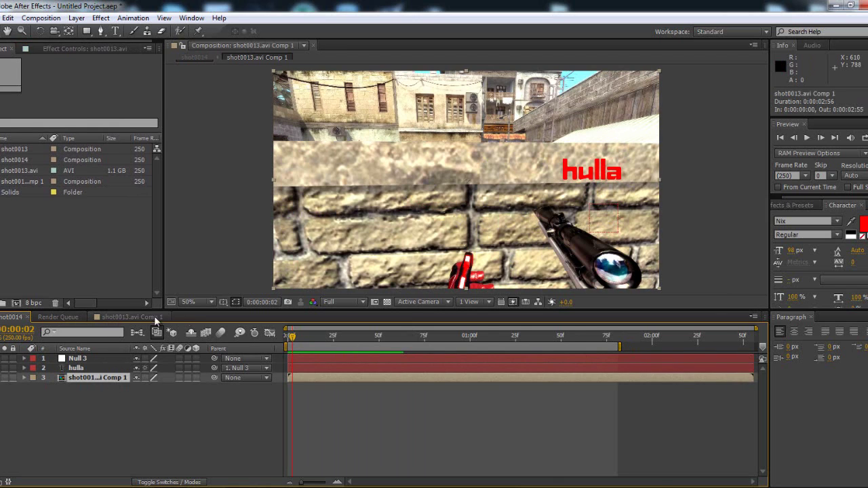
pyautogui.click(58, 317)
pyautogui.click(10, 318)
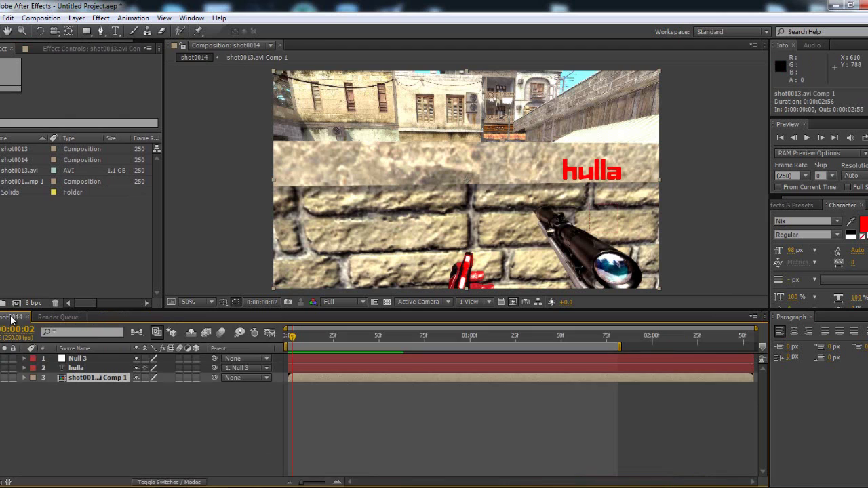
pyautogui.click(27, 317)
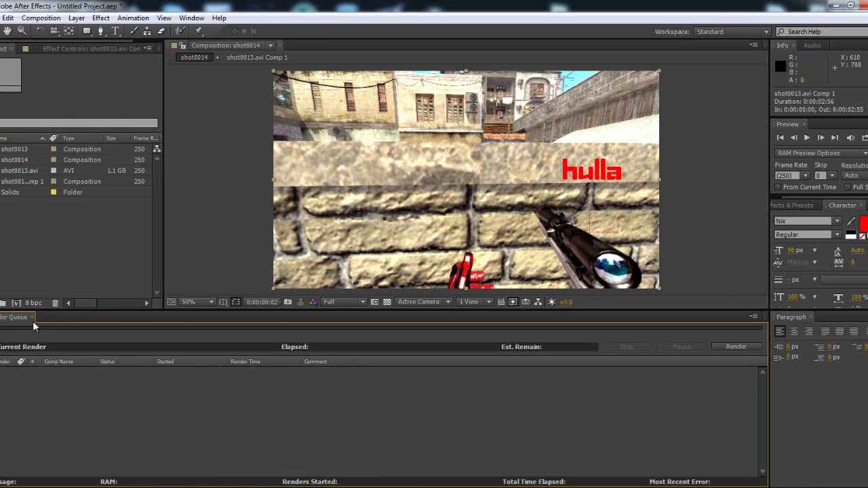
pyautogui.click(31, 317)
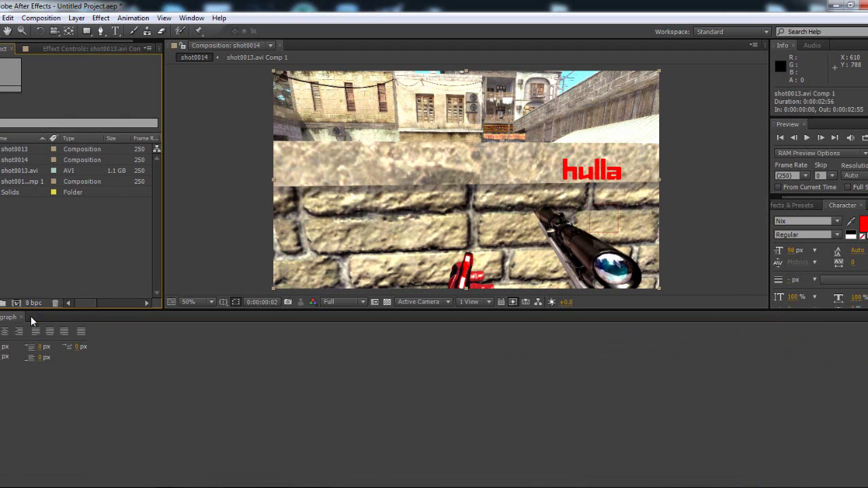
# Create a new composition from the shot0013.avi footage
pyautogui.click(19, 160)
pyautogui.click(20, 149)
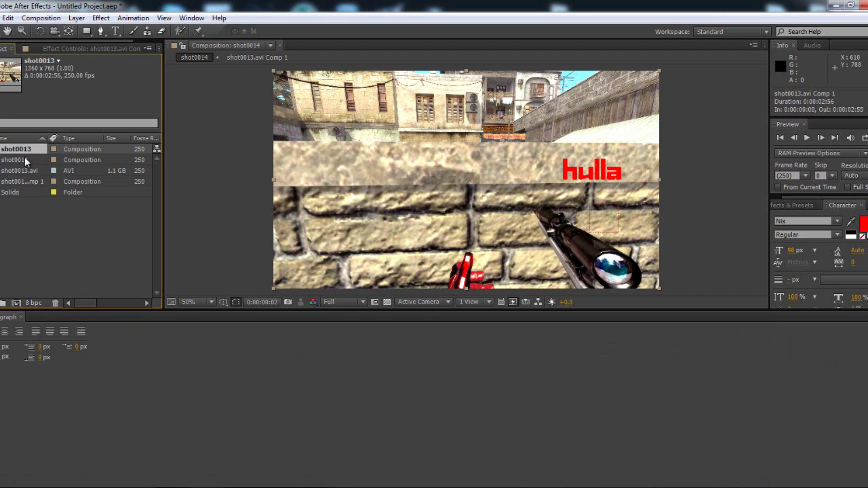
pyautogui.click(24, 160)
pyautogui.click(23, 150)
pyautogui.click(31, 169)
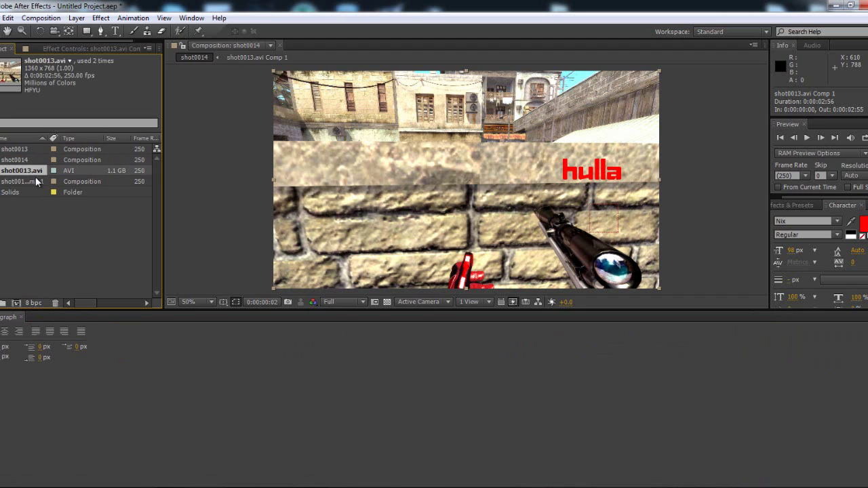
pyautogui.click(16, 303)
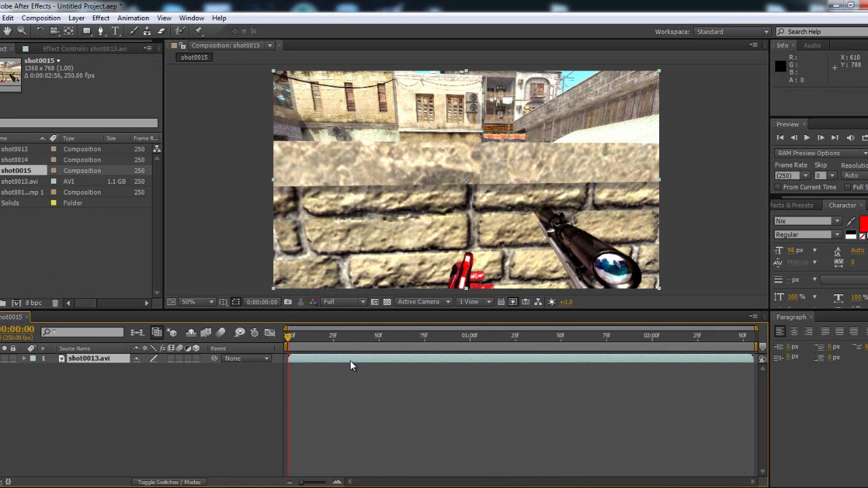
# Pre-compose the shot0013.avi layer, leaving all attributes in shot0015 and opening the new composition
pyautogui.press('space')
pyautogui.click(286, 344)
pyautogui.rightClick(96, 358)
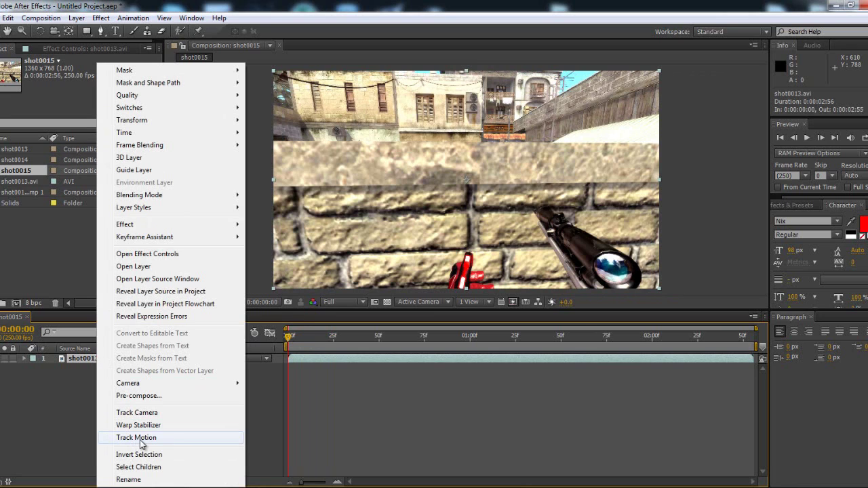
pyautogui.click(156, 398)
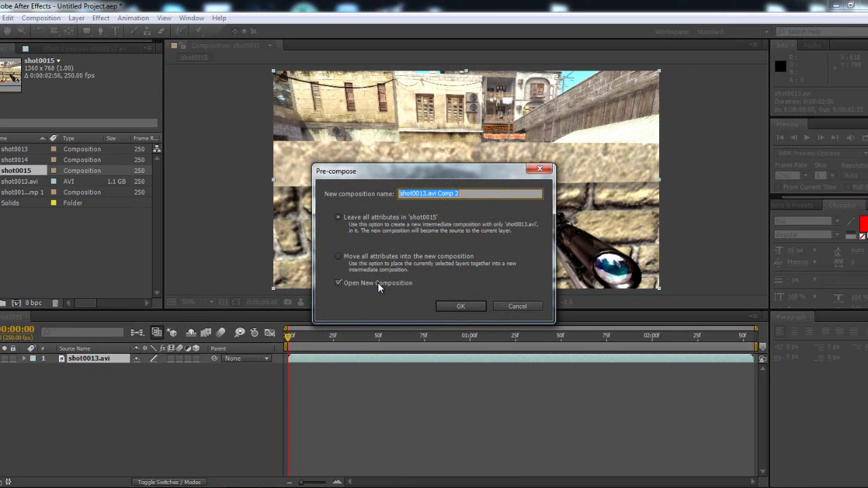
pyautogui.click(454, 308)
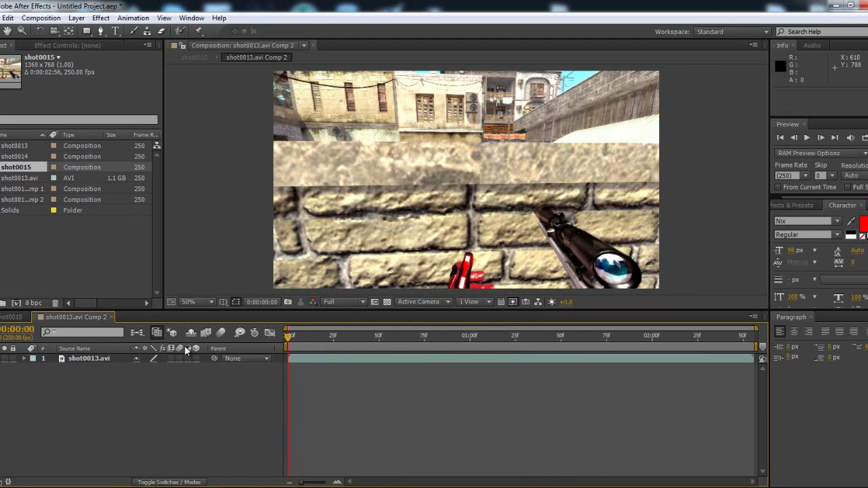
# Enable time remapping on the shot0013.avi layer and turn on its frame blending
pyautogui.click(93, 360)
pyautogui.click(80, 19)
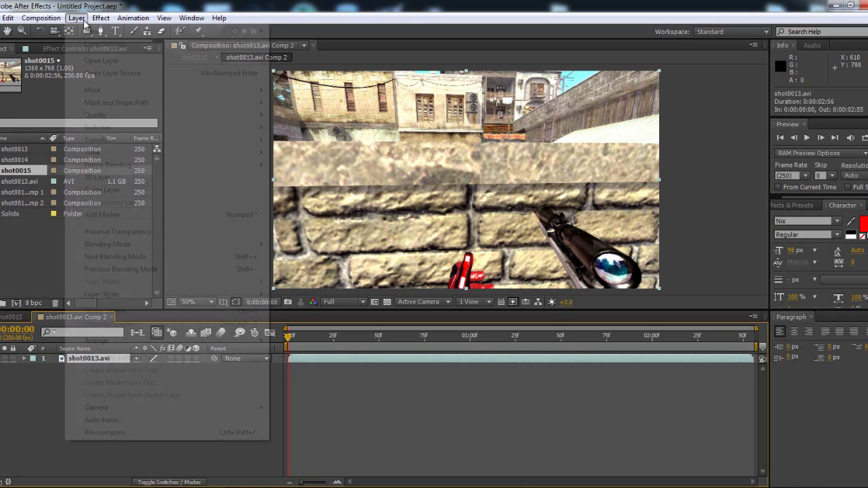
pyautogui.moveTo(149, 155)
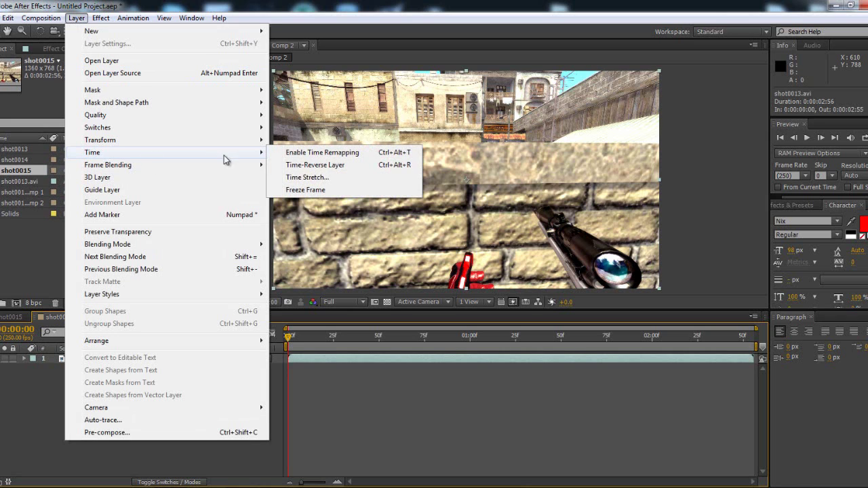
pyautogui.click(331, 154)
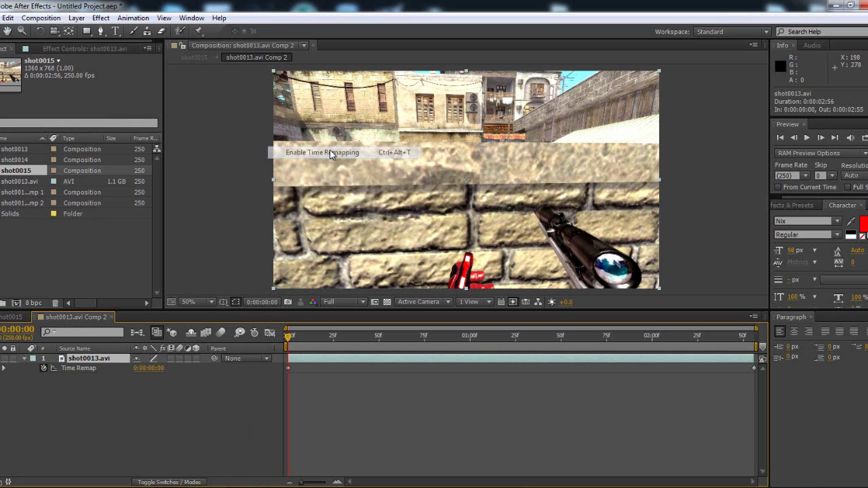
pyautogui.click(172, 358)
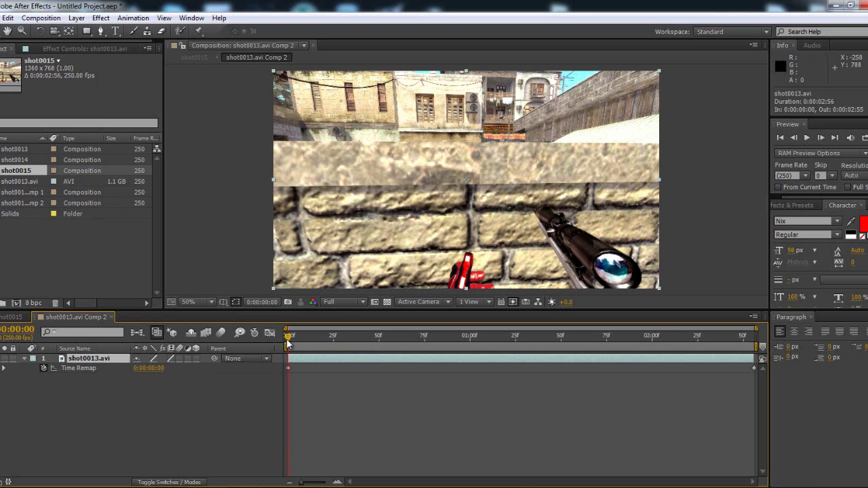
# Add a time remap keyframe at 0:00:00:49, move it to 0:00:02:38, and scrub through the slowed clip
pyautogui.moveTo(289, 343)
pyautogui.mouseDown()
pyautogui.moveTo(534, 339)
pyautogui.moveTo(301, 335)
pyautogui.mouseUp()
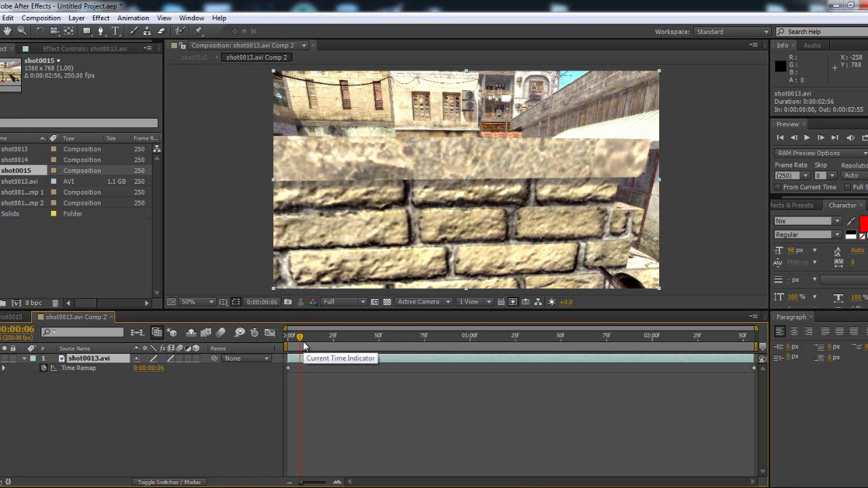
pyautogui.moveTo(303, 342); pyautogui.dragTo(377, 344)
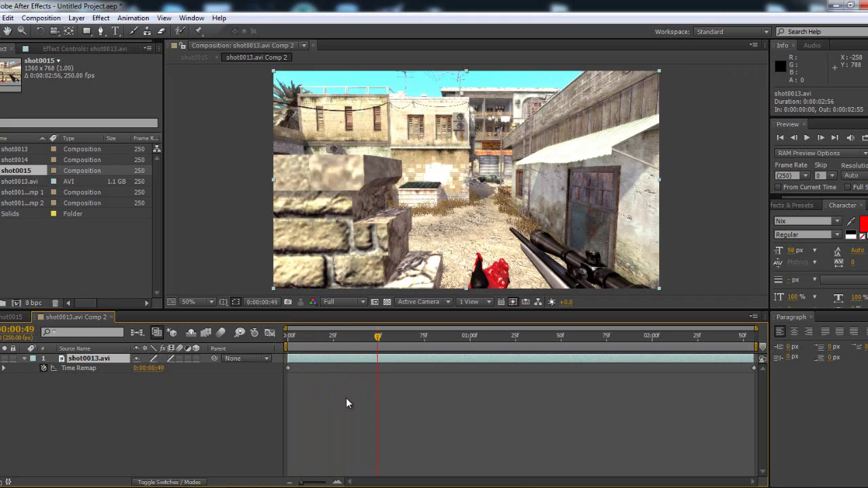
pyautogui.click(4, 368)
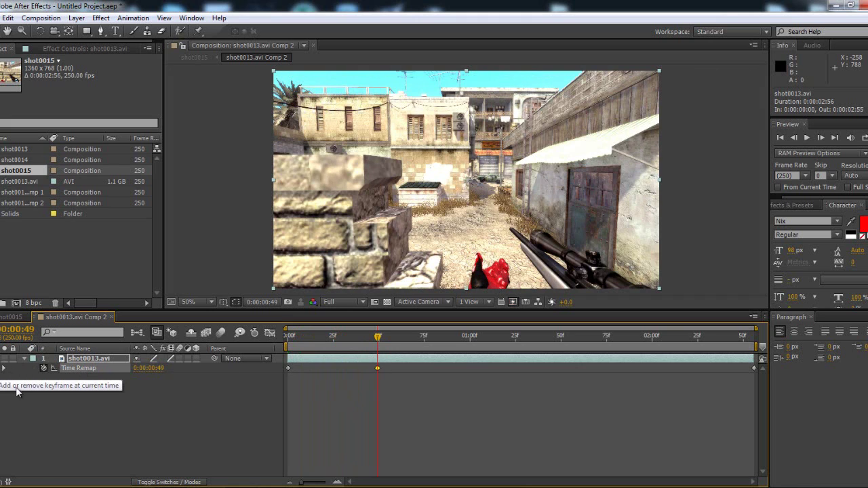
pyautogui.click(379, 369)
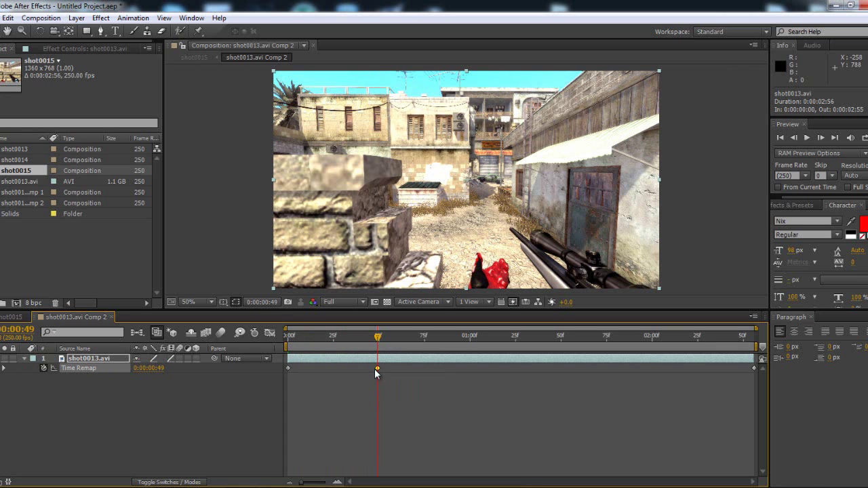
pyautogui.moveTo(378, 370); pyautogui.dragTo(722, 369)
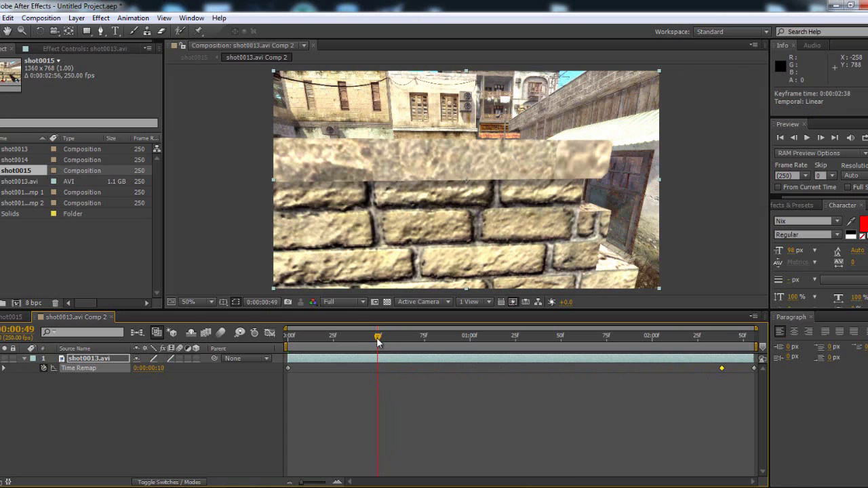
pyautogui.moveTo(378, 337); pyautogui.dragTo(487, 354)
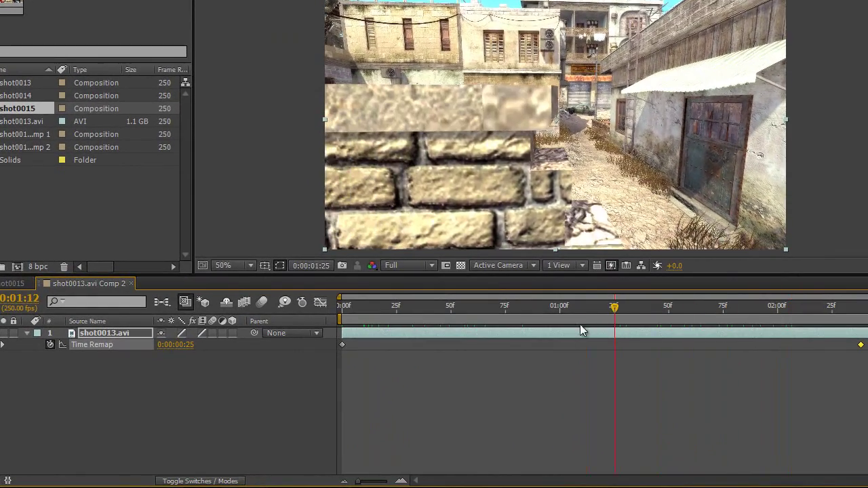
pyautogui.moveTo(580, 324); pyautogui.dragTo(400, 328)
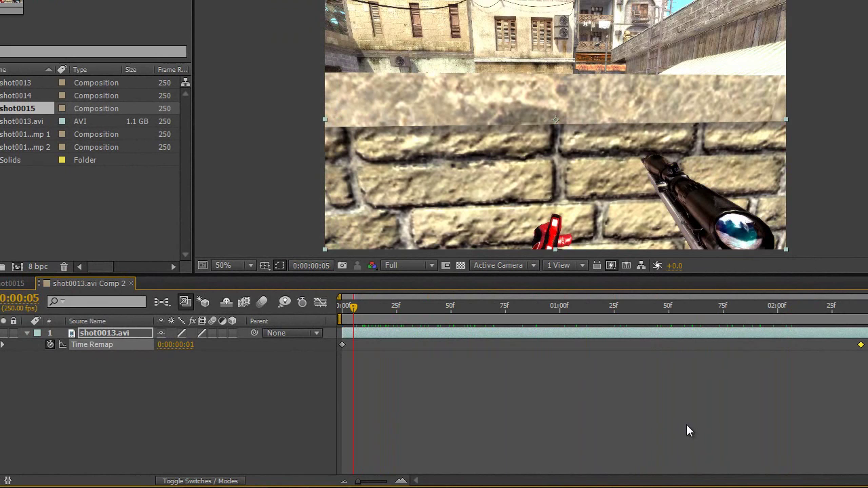
# Return to the shot0015 composition and add a null object above the pre-composed footage
pyautogui.click(12, 283)
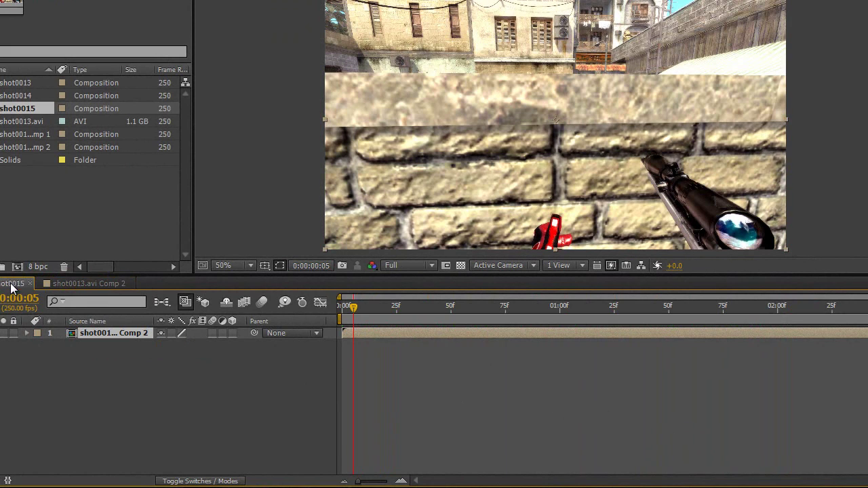
pyautogui.rightClick(95, 350)
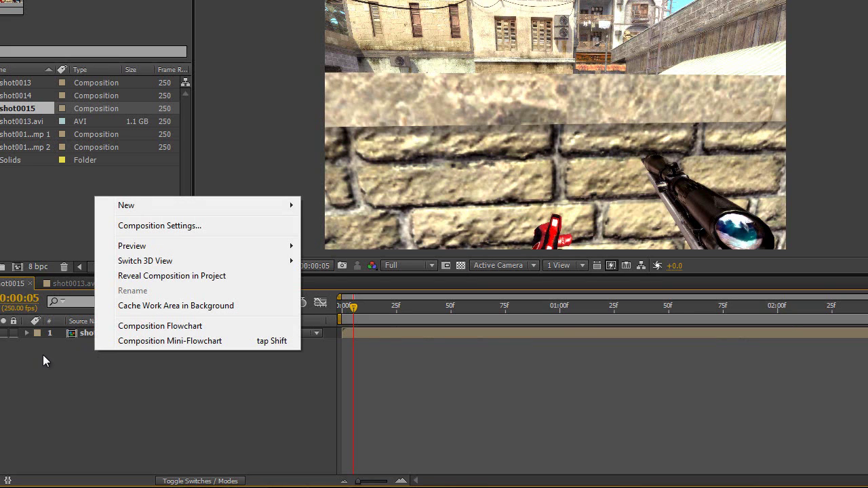
pyautogui.click(62, 355)
pyautogui.rightClick(69, 333)
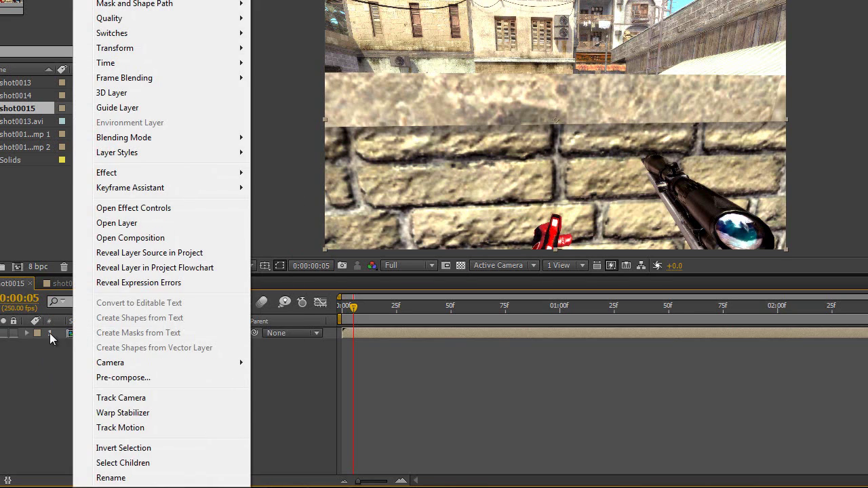
pyautogui.click(42, 371)
pyautogui.rightClick(57, 373)
pyautogui.moveTo(90, 231)
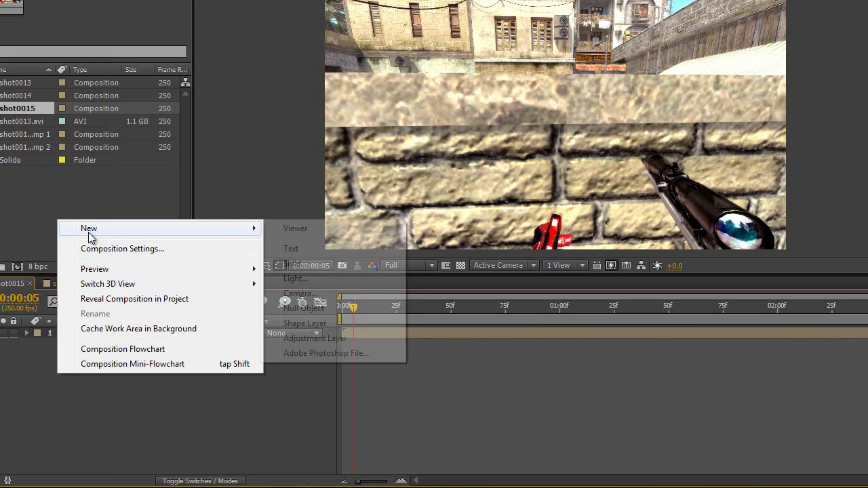
pyautogui.click(330, 307)
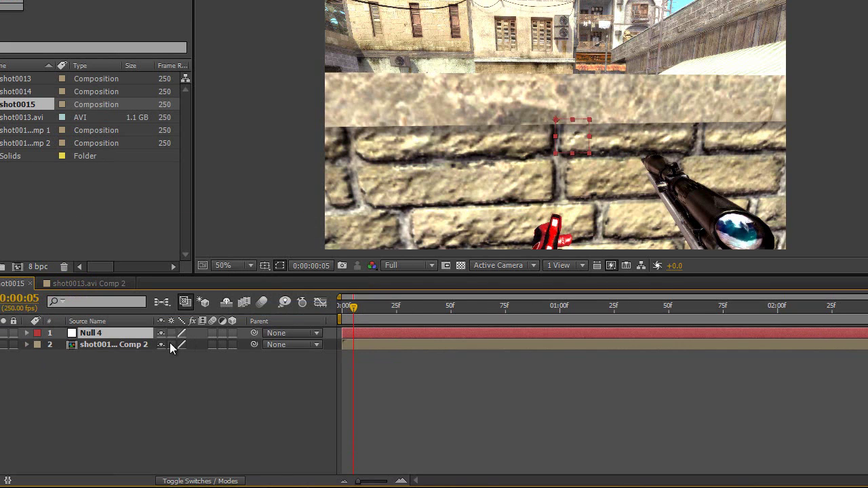
pyautogui.click(113, 343)
pyautogui.click(111, 334)
pyautogui.click(113, 344)
pyautogui.click(112, 334)
pyautogui.click(117, 344)
pyautogui.click(114, 335)
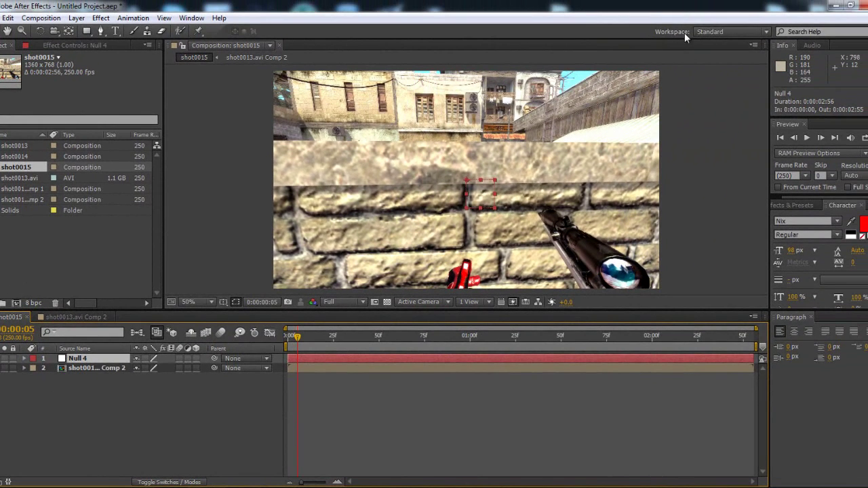
# Switch the workspace layout to Motion Tracking
pyautogui.click(706, 31)
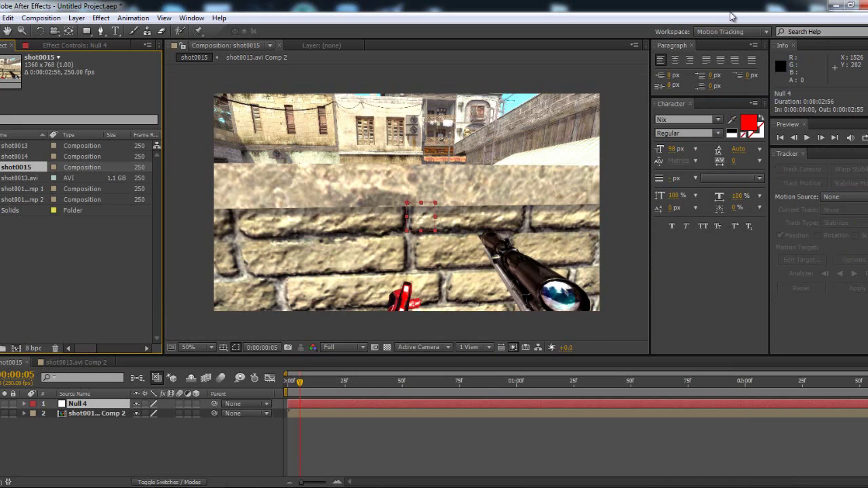
pyautogui.click(765, 48)
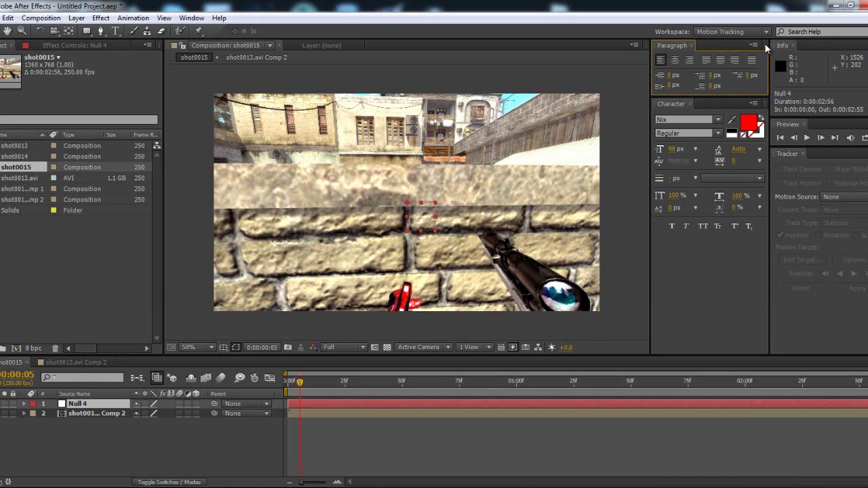
pyautogui.click(688, 274)
pyautogui.click(814, 315)
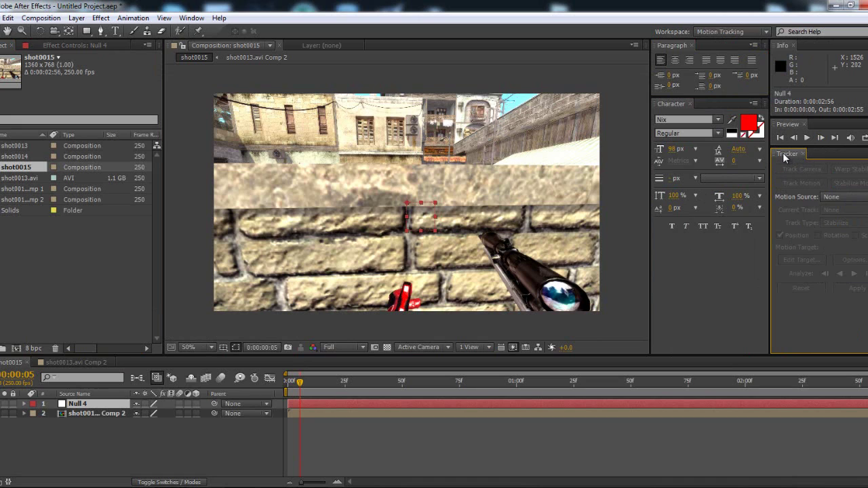
# Set shot0013.avi Comp 2 as the motion source and start a new motion track on that layer
pyautogui.click(86, 413)
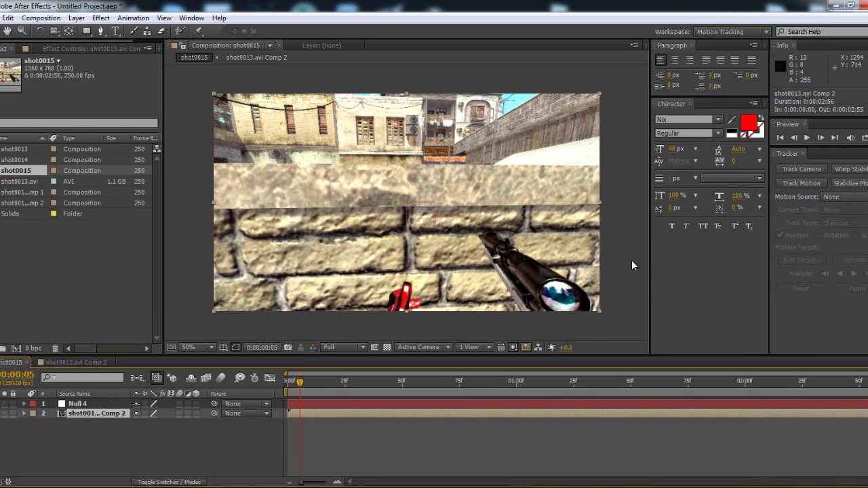
pyautogui.click(838, 198)
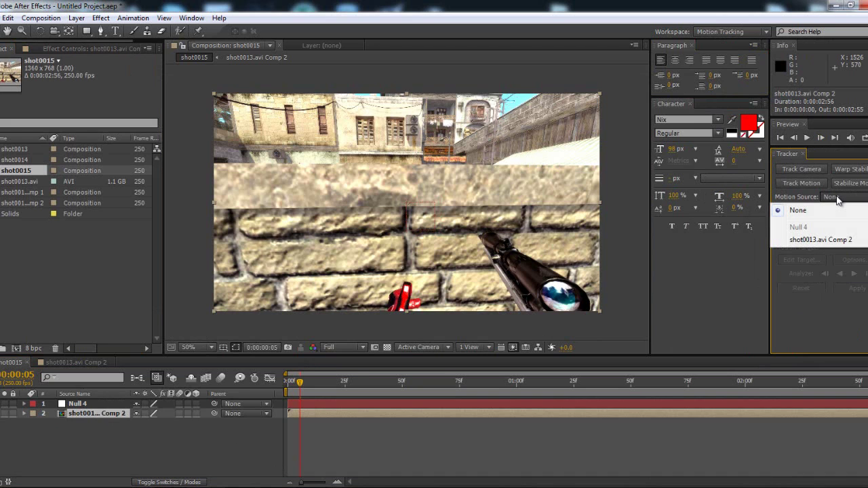
pyautogui.click(816, 240)
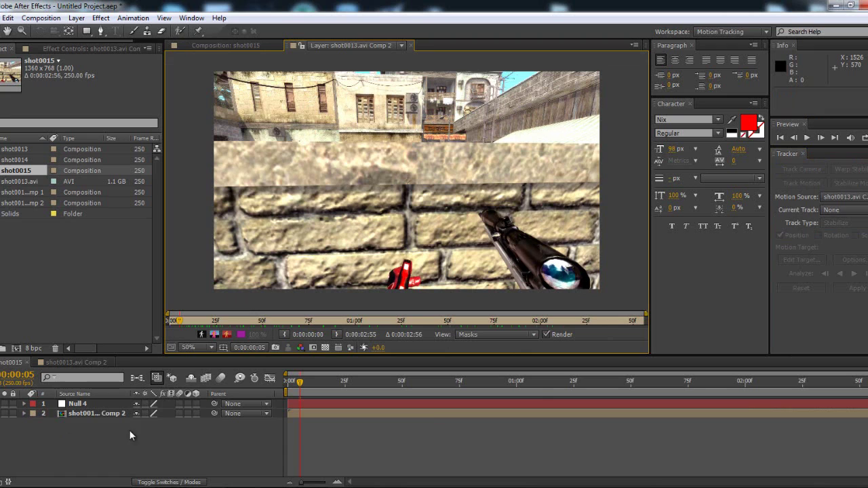
pyautogui.click(91, 414)
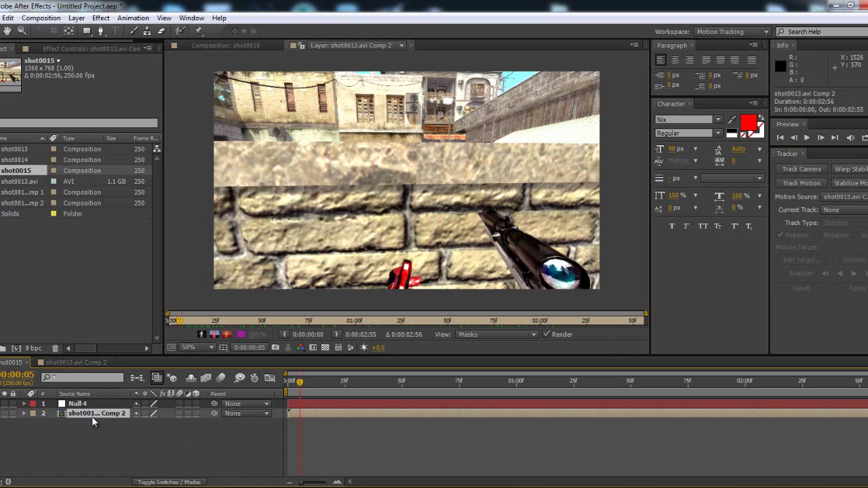
pyautogui.click(800, 182)
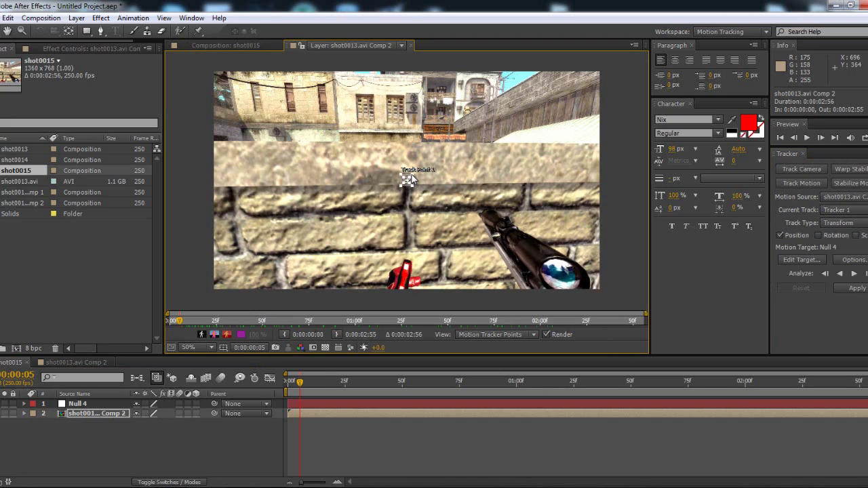
# Resize the track point's feature region to about 84 by 56 and search region to about 100 by 76 over the brick joint beside the rifle barrel
pyautogui.moveTo(411, 177); pyautogui.dragTo(448, 147)
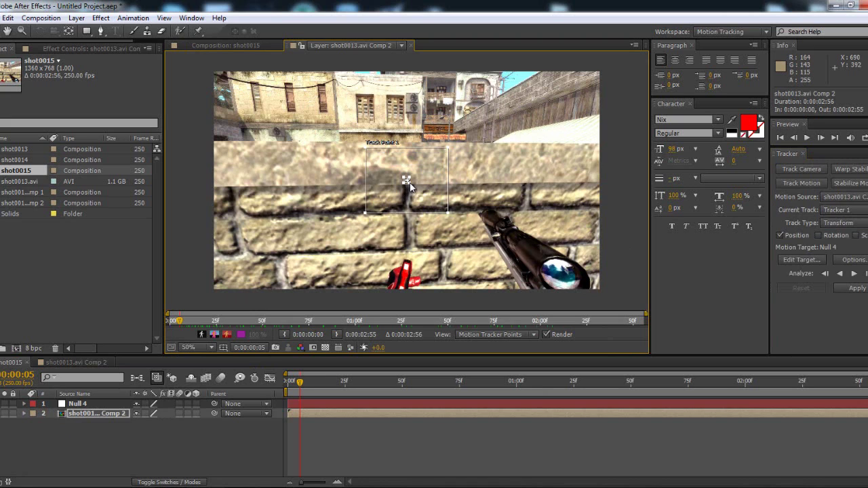
pyautogui.moveTo(410, 183)
pyautogui.mouseDown()
pyautogui.moveTo(426, 204)
pyautogui.moveTo(411, 184)
pyautogui.mouseUp()
pyautogui.moveTo(492, 194); pyautogui.dragTo(562, 206)
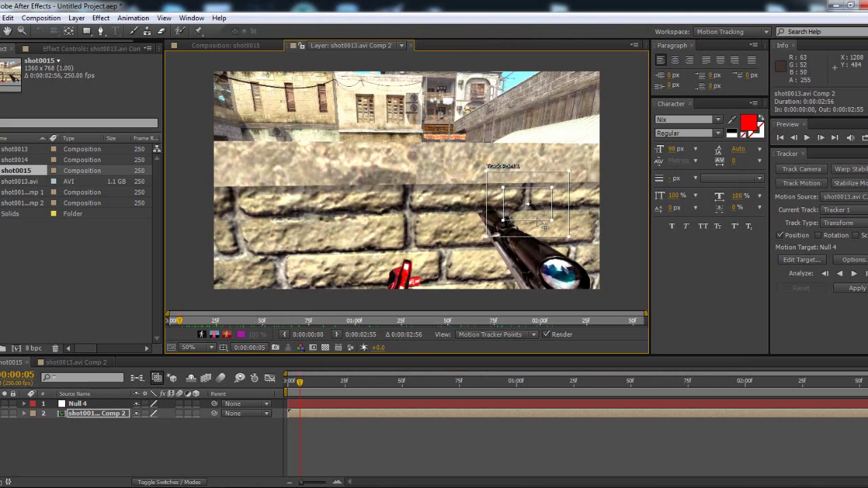
pyautogui.moveTo(502, 221); pyautogui.dragTo(514, 216)
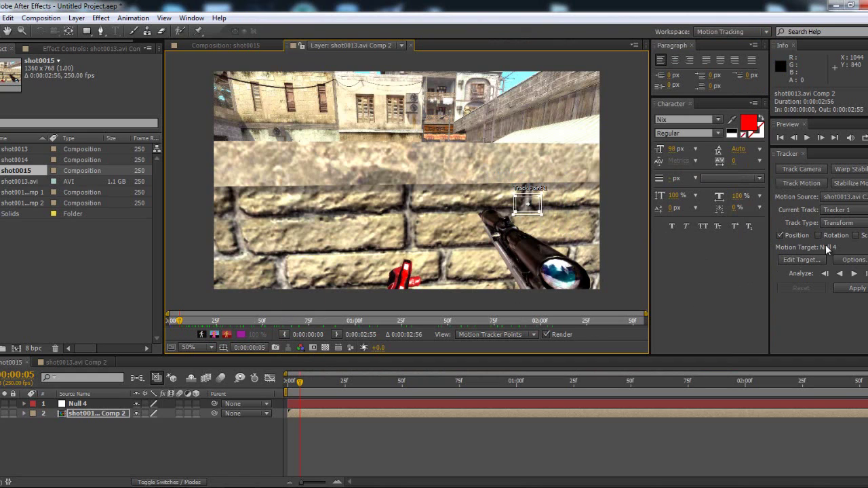
# Confirm Null 4 as the motion target of the footage's tracker and accept the motion tracker options with Luminance as the channel
pyautogui.click(87, 403)
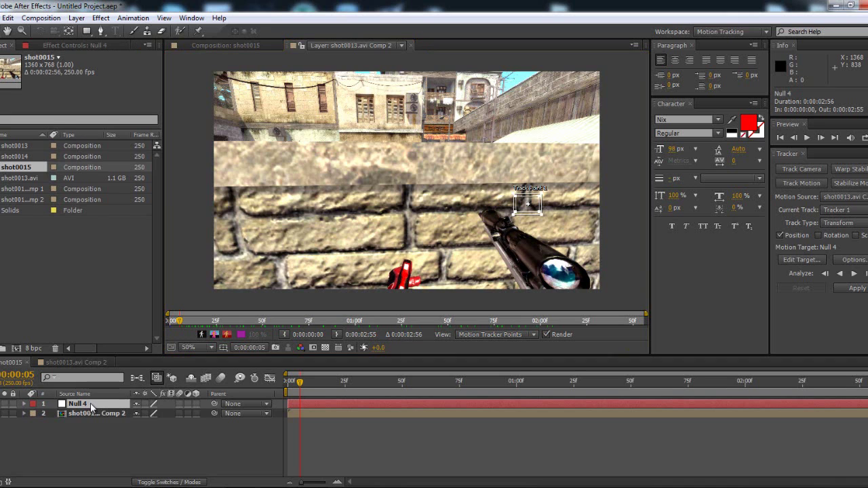
pyautogui.click(101, 413)
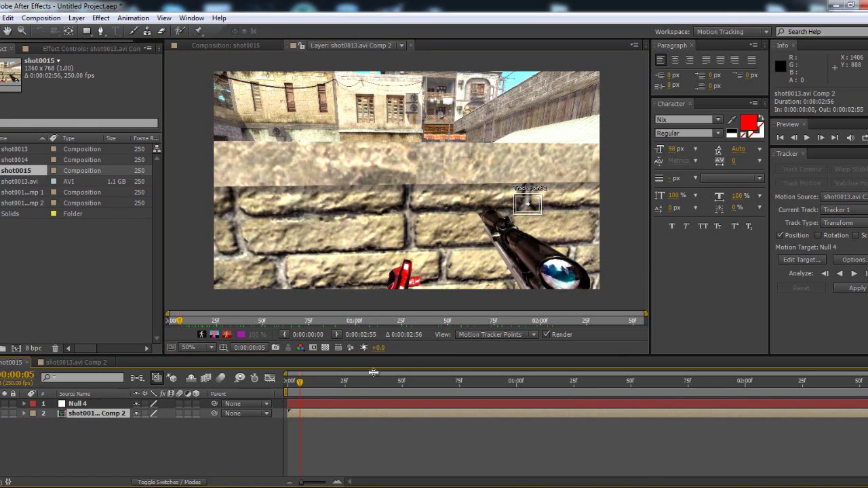
pyautogui.click(821, 259)
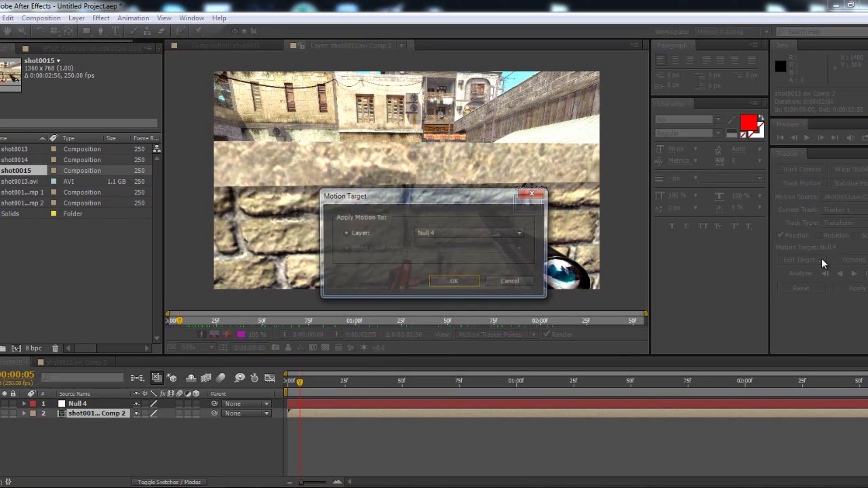
pyautogui.click(469, 233)
pyautogui.click(471, 232)
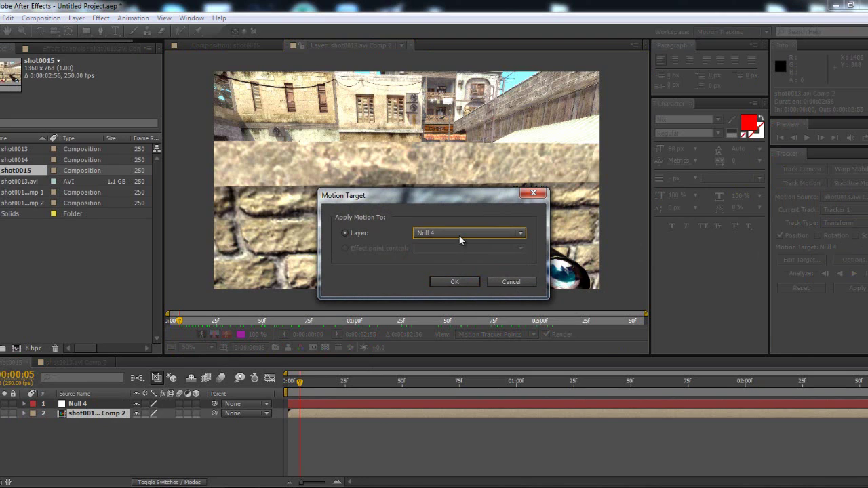
pyautogui.click(455, 282)
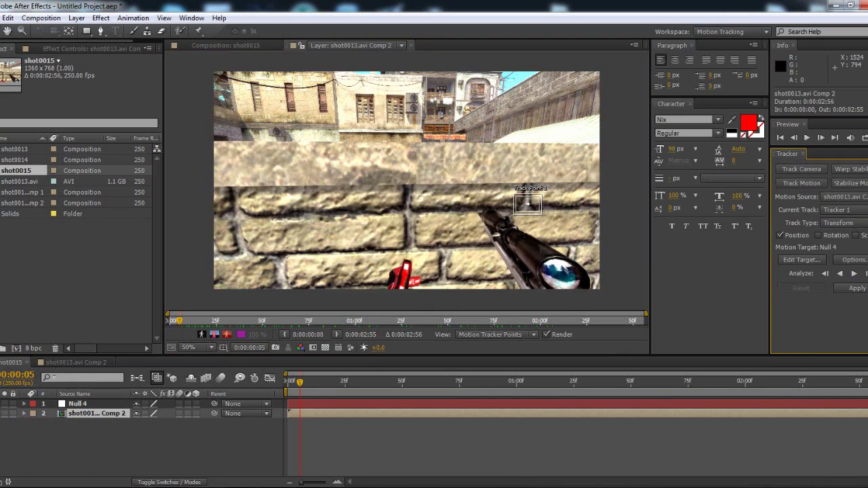
pyautogui.click(855, 259)
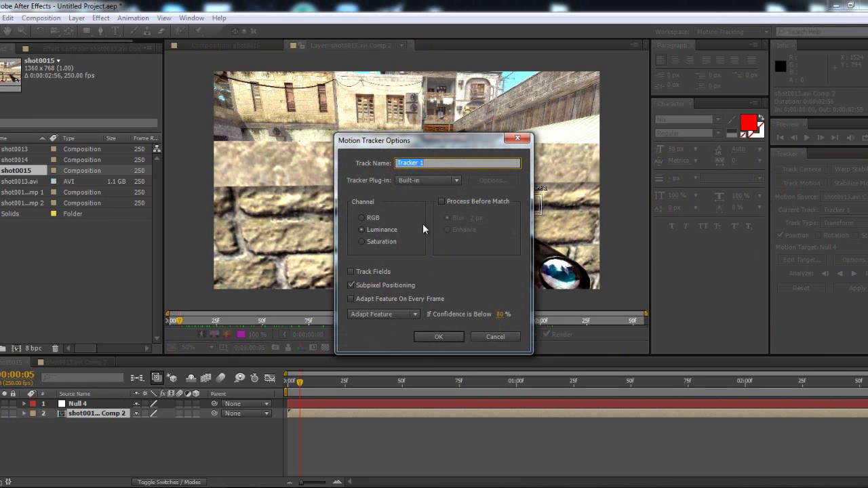
pyautogui.click(428, 336)
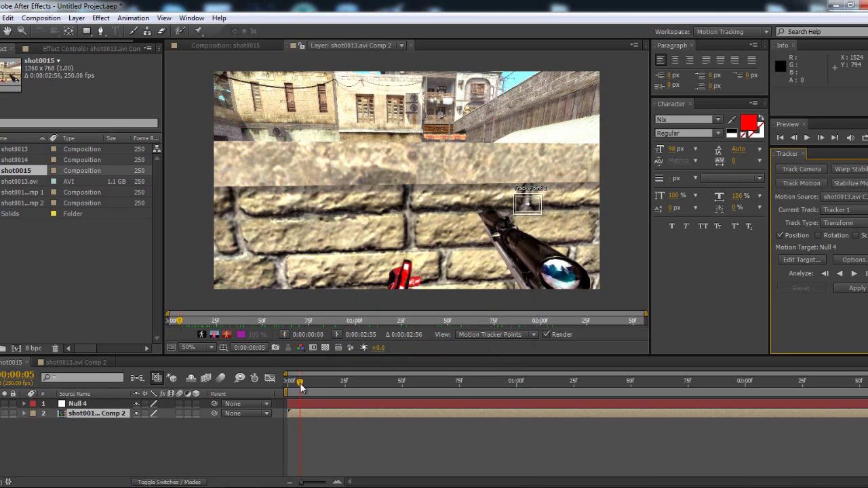
# Analyze the track point forward from 0:00:00:00, stop at 0:00:01:70, and scrub back to review the tracked path
pyautogui.moveTo(302, 382); pyautogui.dragTo(290, 382)
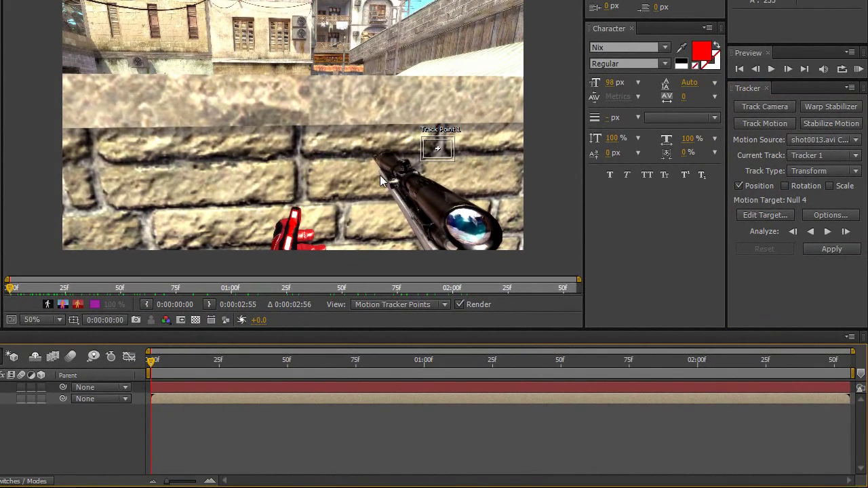
pyautogui.click(829, 232)
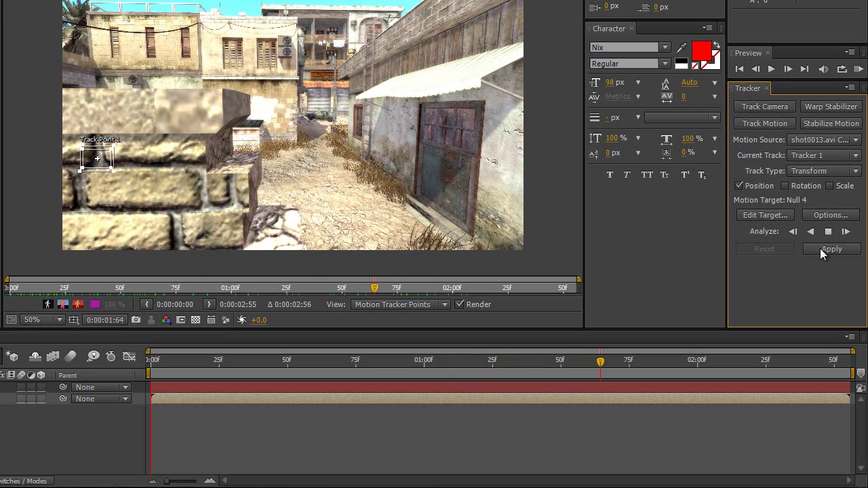
pyautogui.click(828, 231)
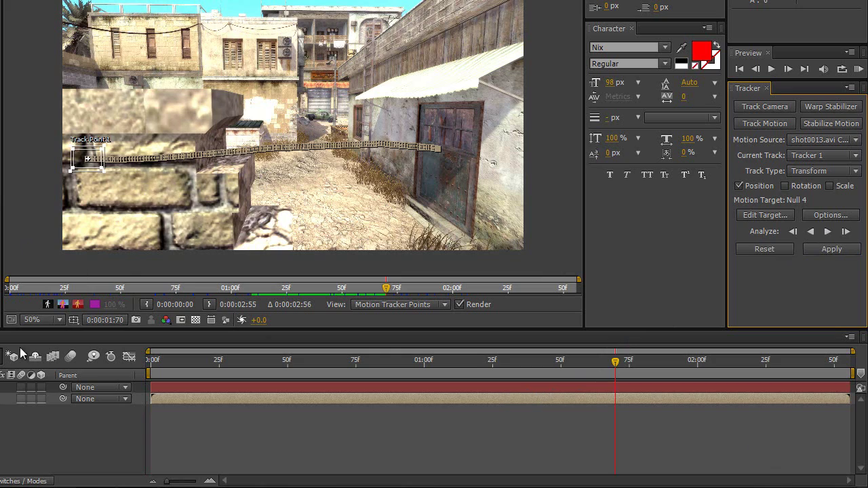
pyautogui.moveTo(601, 364); pyautogui.dragTo(244, 370)
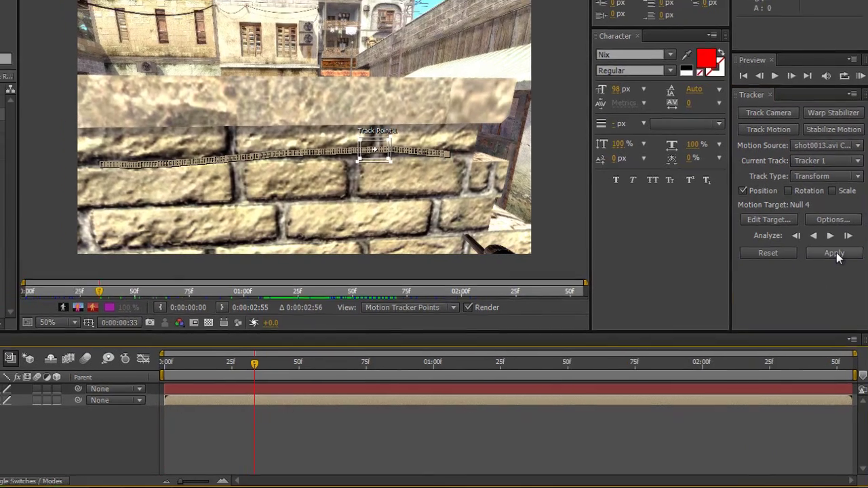
# Apply the tracked motion to the null in the X and Y dimensions and collapse the footage layer's tracker properties
pyautogui.click(831, 249)
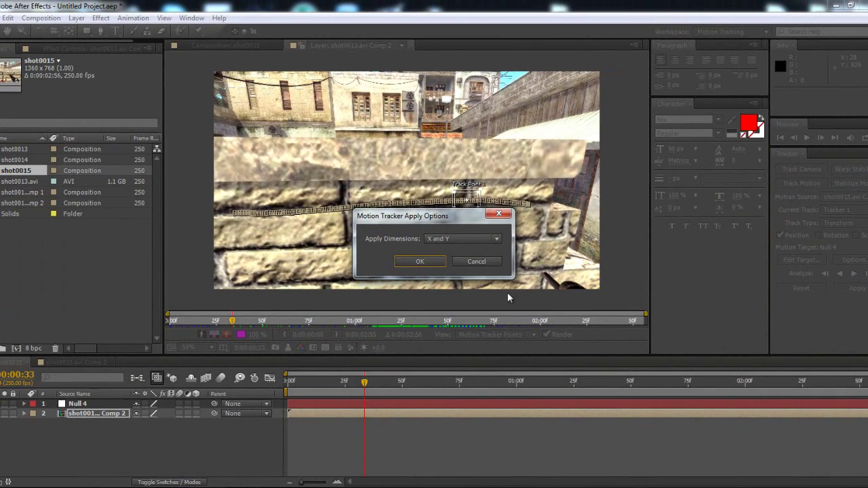
pyautogui.click(447, 239)
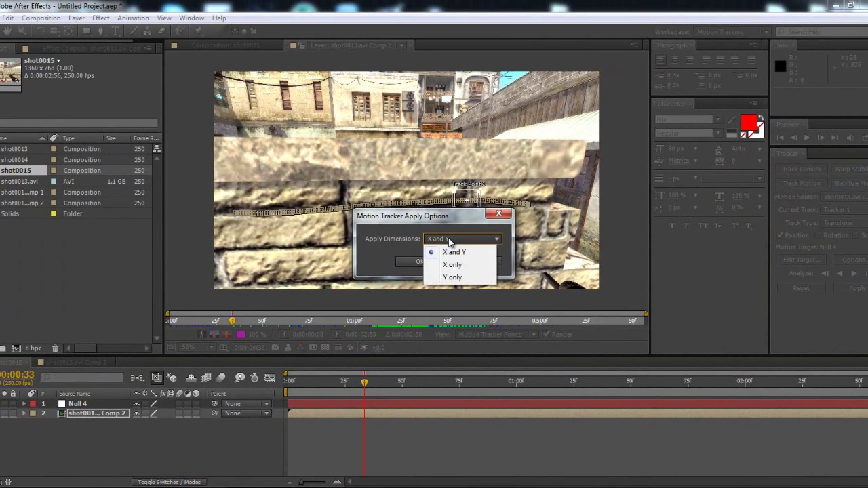
pyautogui.click(448, 241)
pyautogui.click(419, 261)
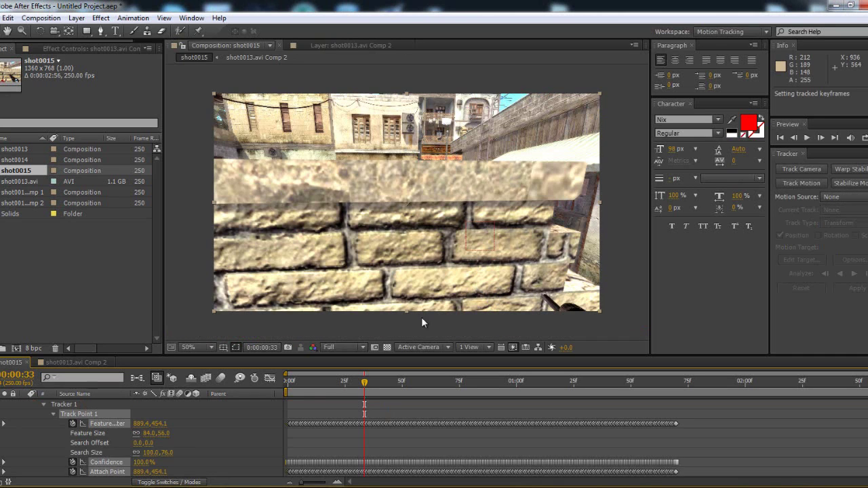
pyautogui.scroll(3, 50, 410)
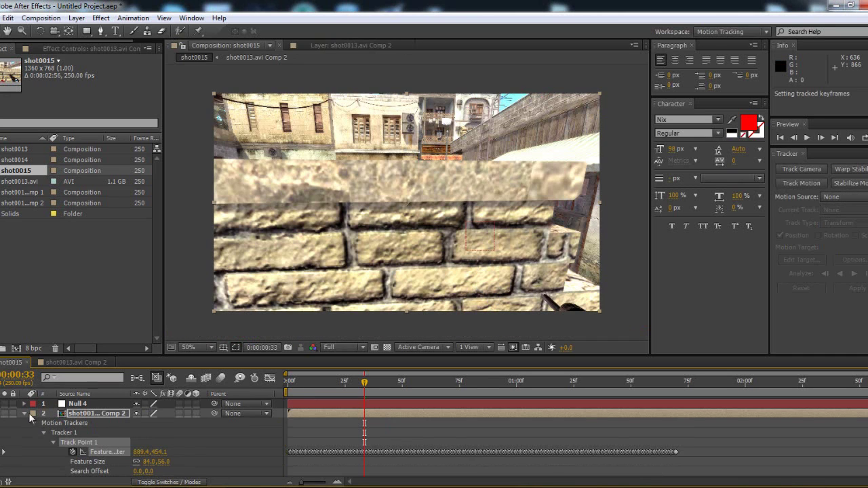
pyautogui.click(24, 414)
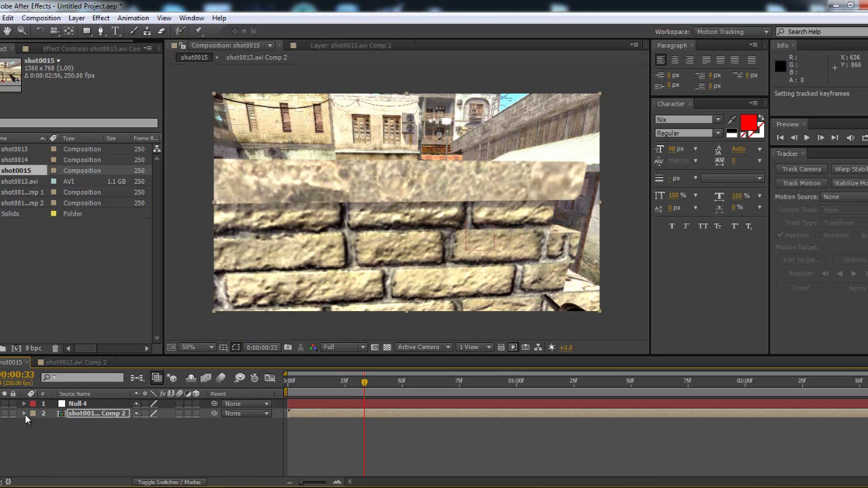
# Examine the tracked Position keyframes on the Null 4 layer and its motion path in the composition
pyautogui.click(70, 404)
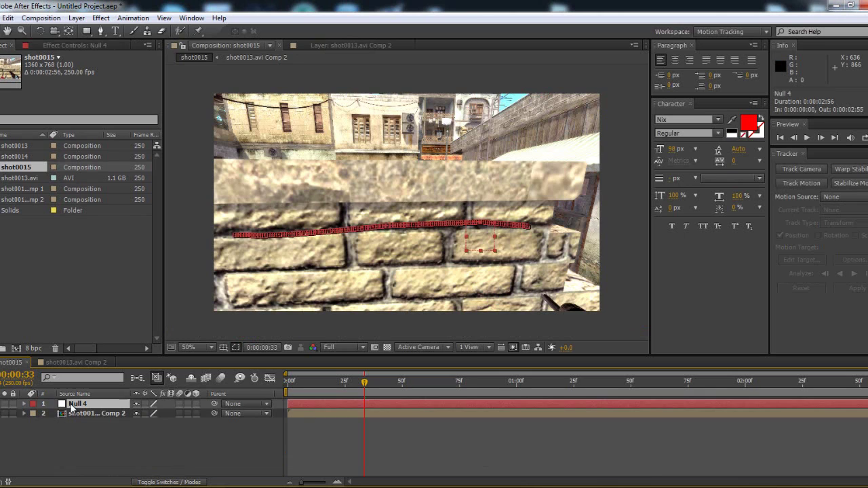
pyautogui.click(108, 425)
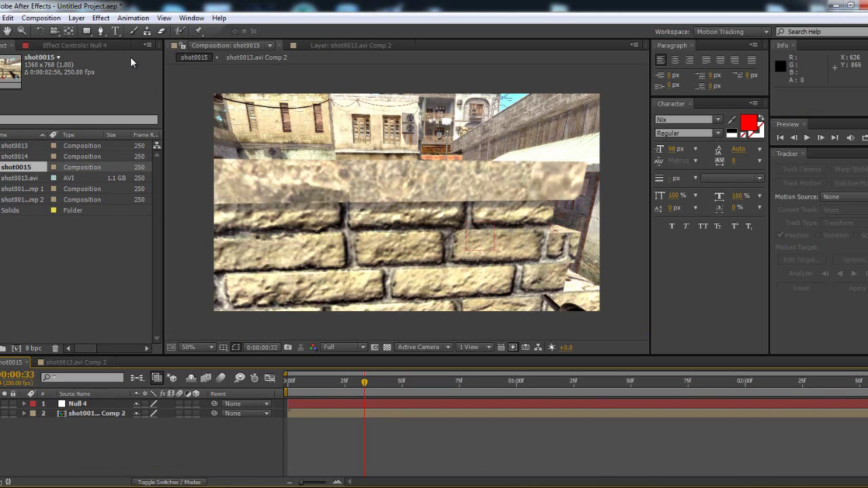
pyautogui.click(24, 404)
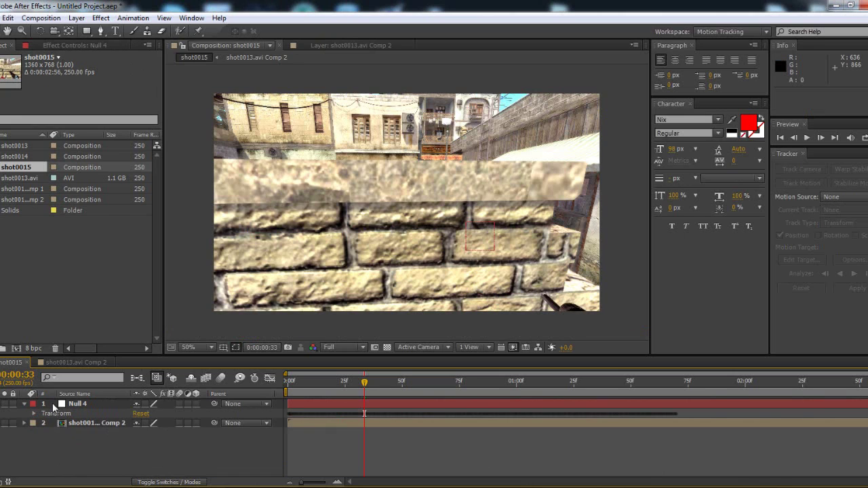
pyautogui.click(72, 404)
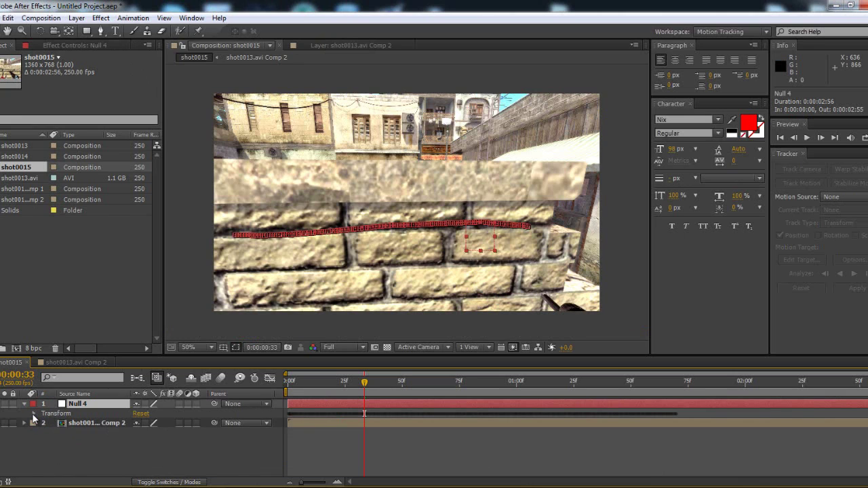
pyautogui.click(34, 414)
pyautogui.click(99, 432)
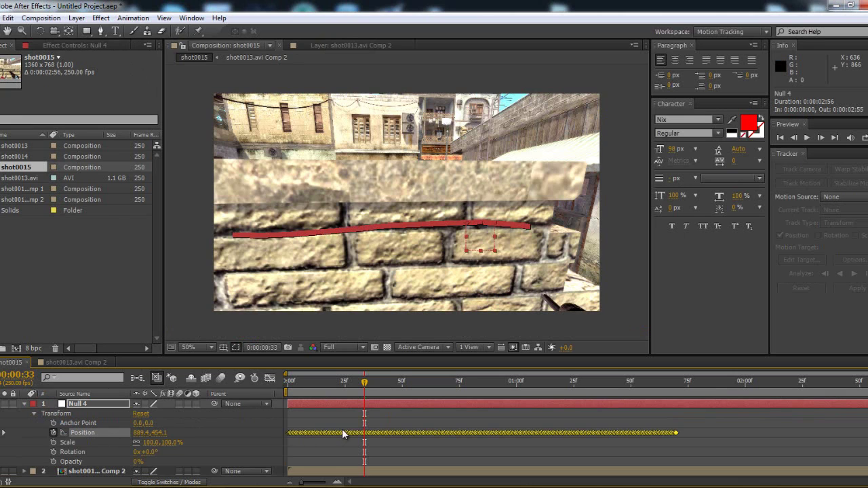
pyautogui.click(24, 404)
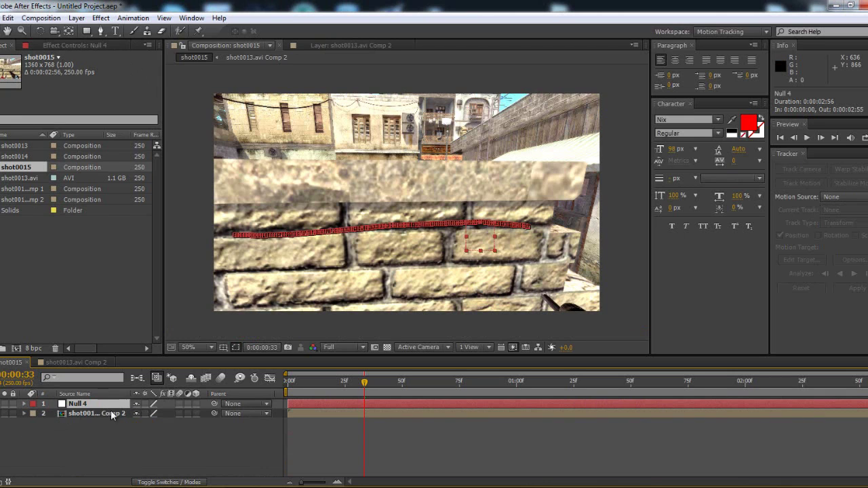
pyautogui.press('p')
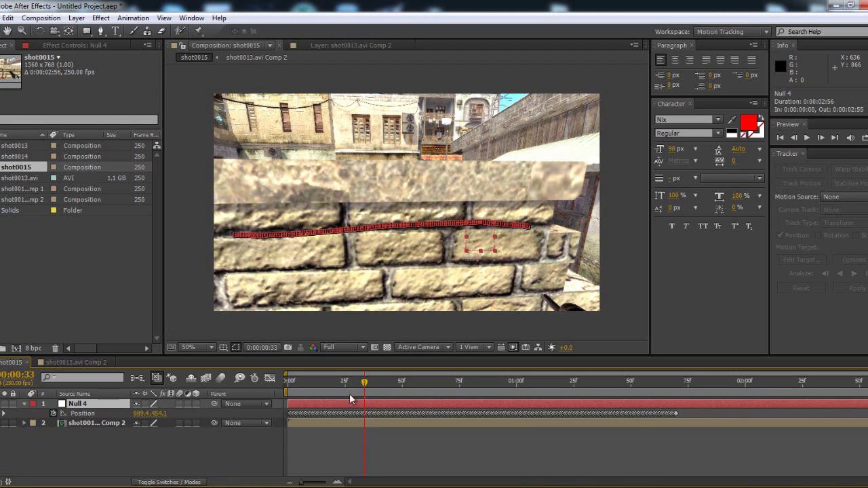
pyautogui.moveTo(678, 407); pyautogui.dragTo(282, 412)
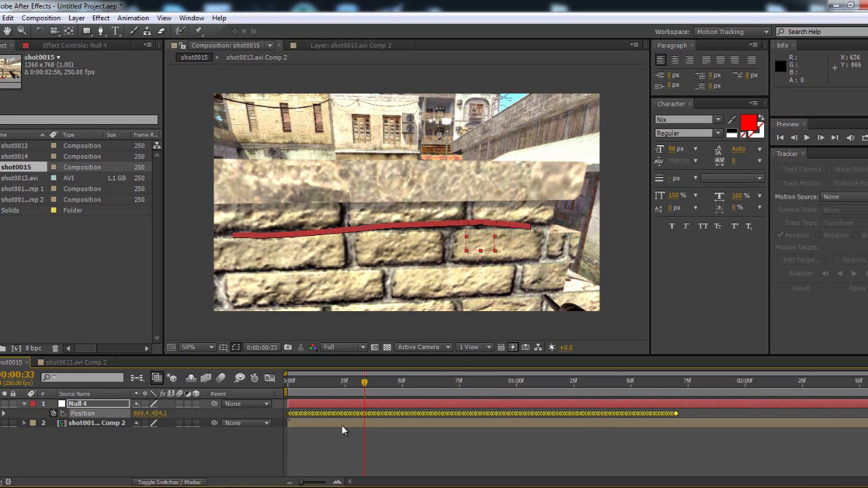
pyautogui.click(375, 440)
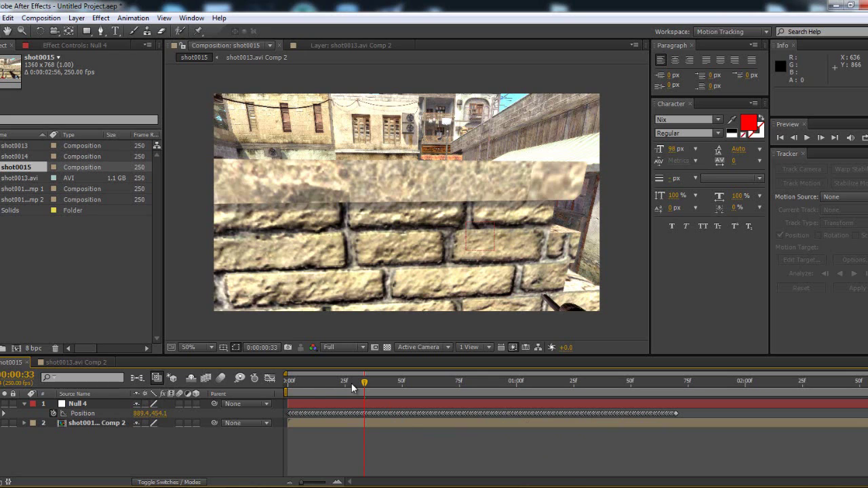
pyautogui.click(23, 404)
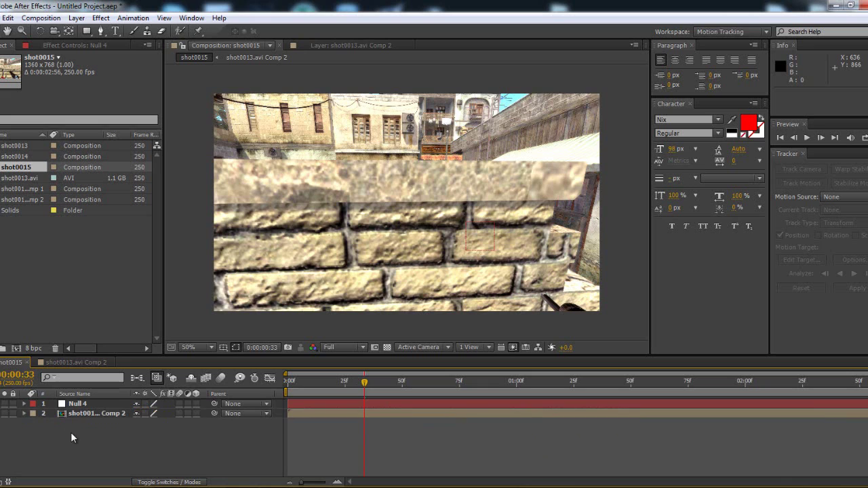
# Add a text layer reading "Hullabalusa" on the stone ledge in the shot0015 composition
pyautogui.click(115, 32)
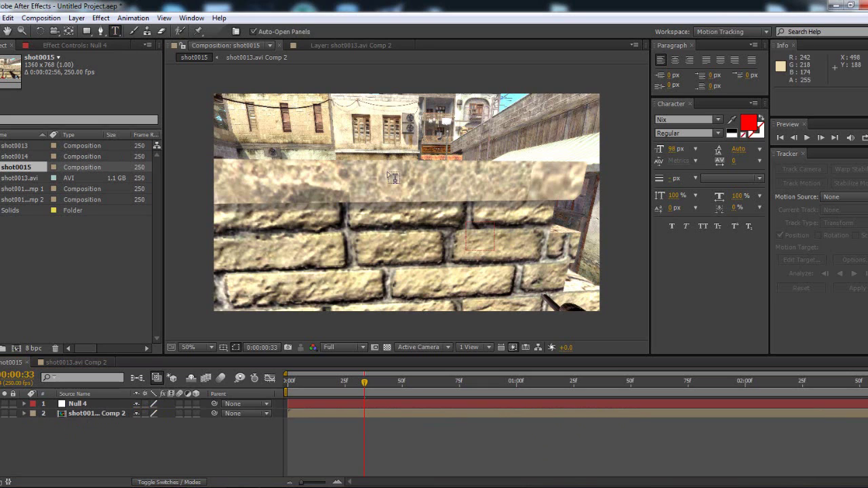
pyautogui.click(498, 198)
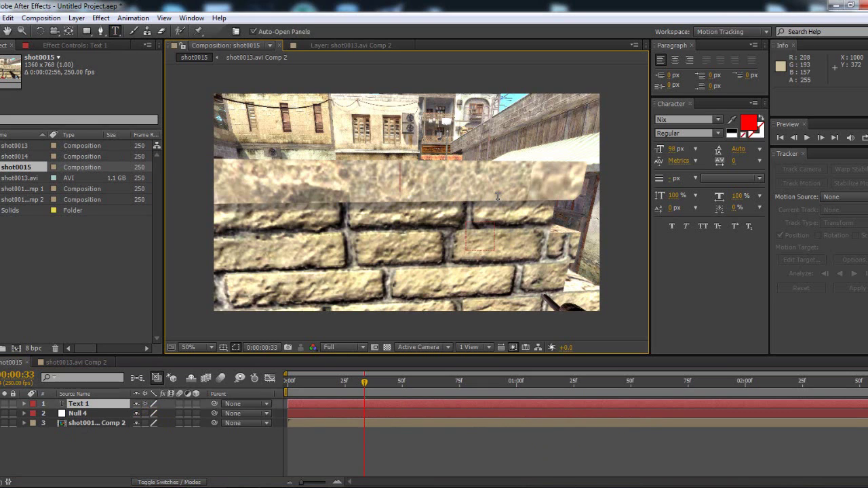
pyautogui.write('hulls')
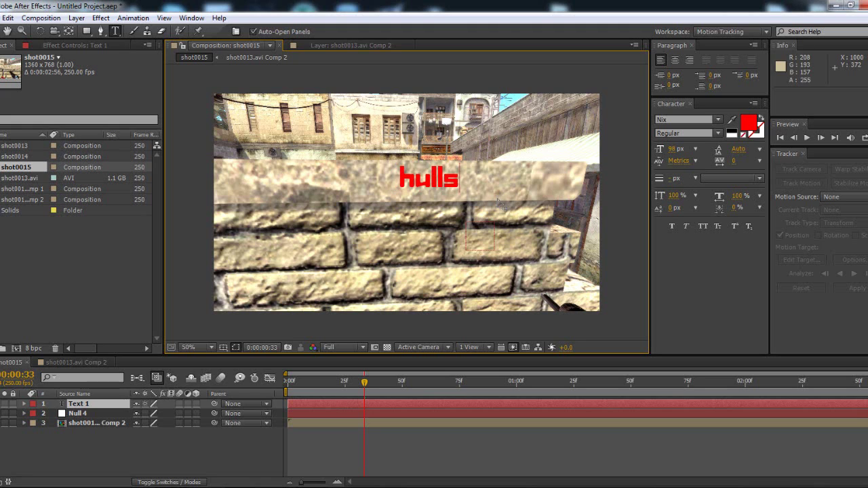
pyautogui.press('BackSpace')
pyautogui.press('BackSpace')
pyautogui.press('BackSpace')
pyautogui.press('BackSpace')
pyautogui.press('BackSpace')
pyautogui.write('Hu')
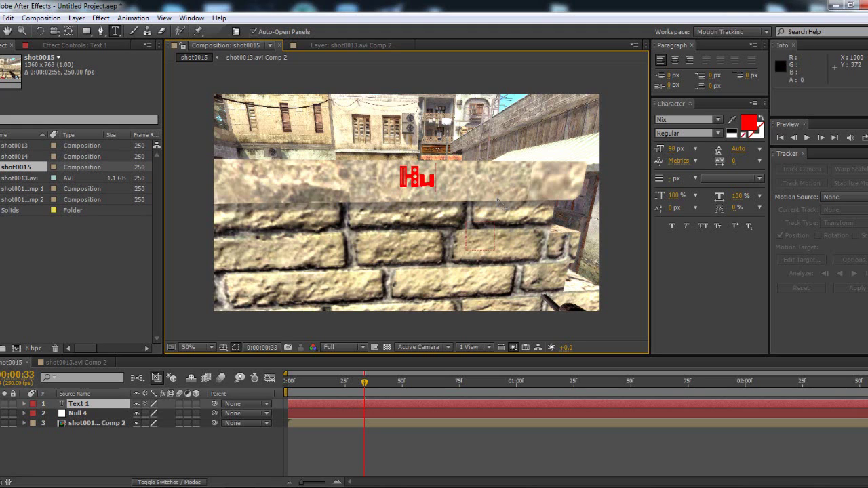
pyautogui.write('llabalusa')
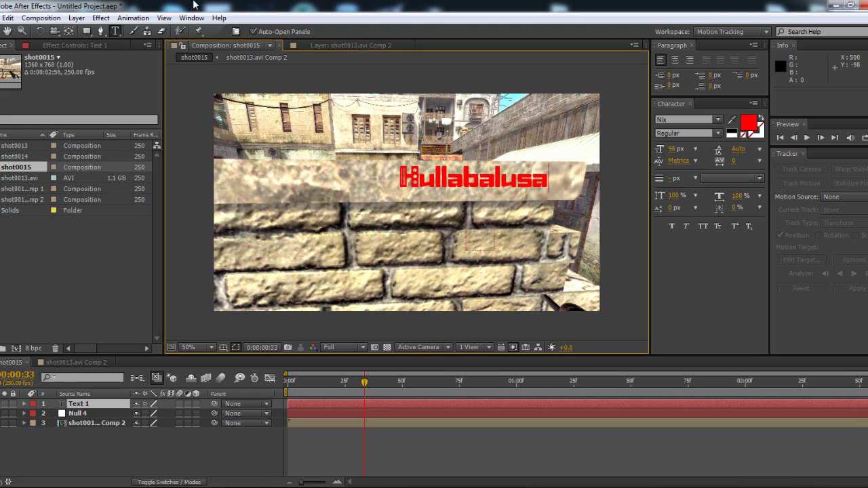
pyautogui.click(22, 31)
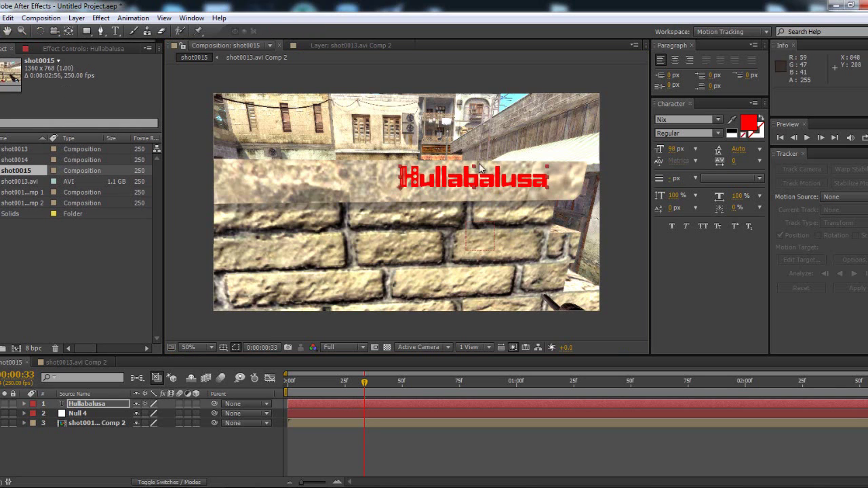
# Reposition the Hullabalusa text along the stone ledge, placing it at about 830, 386 with the time at 0:00:00:00
pyautogui.moveTo(506, 182); pyautogui.dragTo(493, 194)
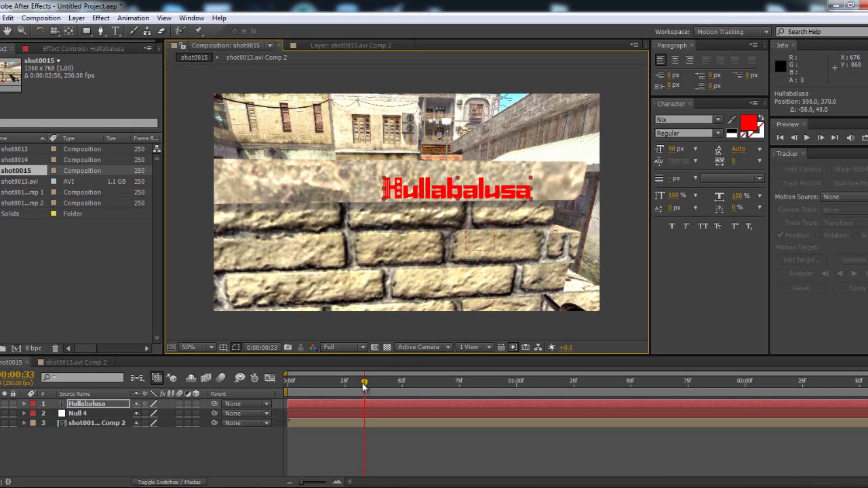
pyautogui.click(318, 383)
pyautogui.moveTo(318, 383); pyautogui.dragTo(285, 383)
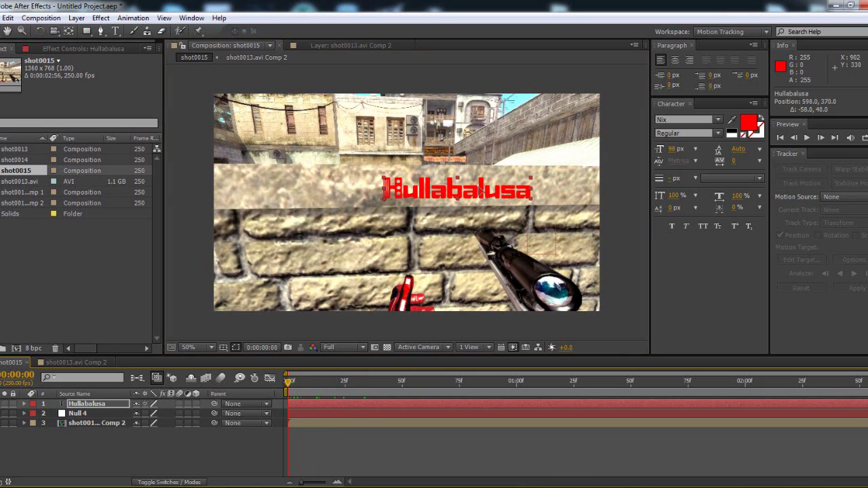
pyautogui.moveTo(473, 193); pyautogui.dragTo(537, 197)
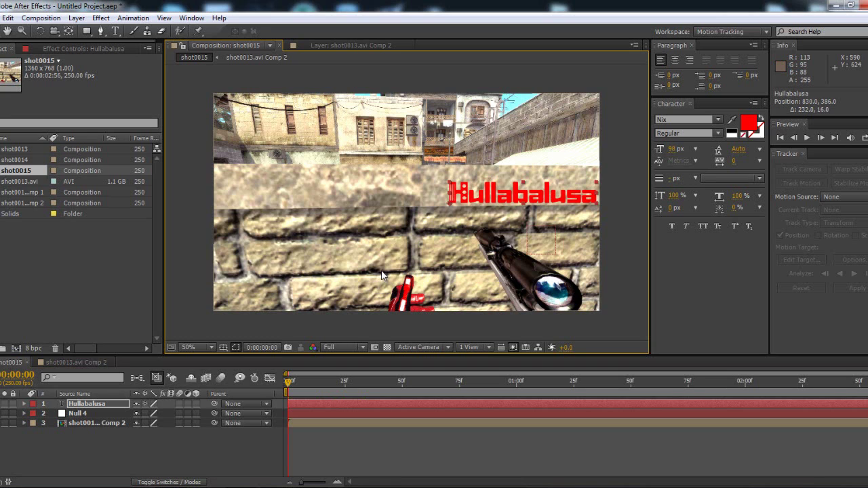
# Parent the Hullabalusa text layer to Null 4 at the first frame of the composition
pyautogui.click(106, 405)
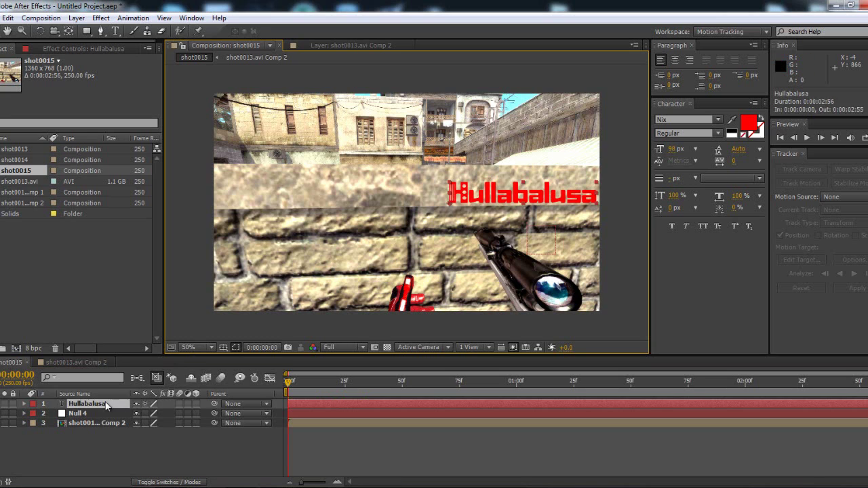
pyautogui.moveTo(289, 384); pyautogui.dragTo(208, 386)
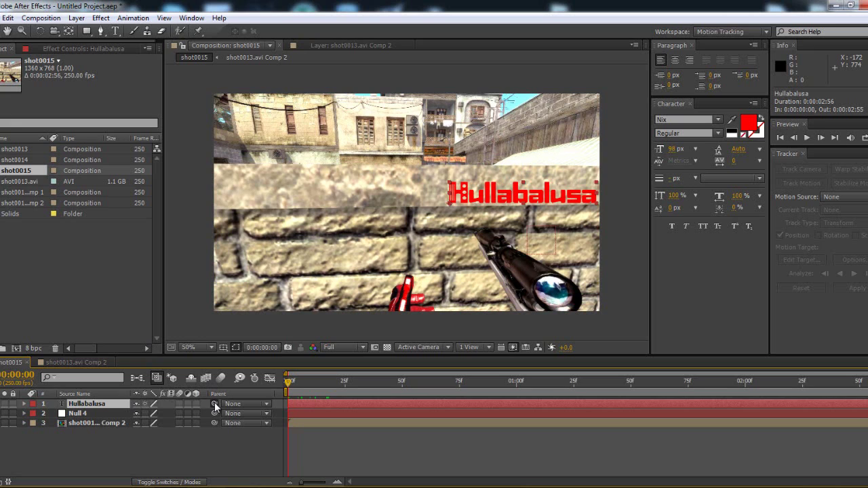
pyautogui.moveTo(214, 404); pyautogui.dragTo(77, 413)
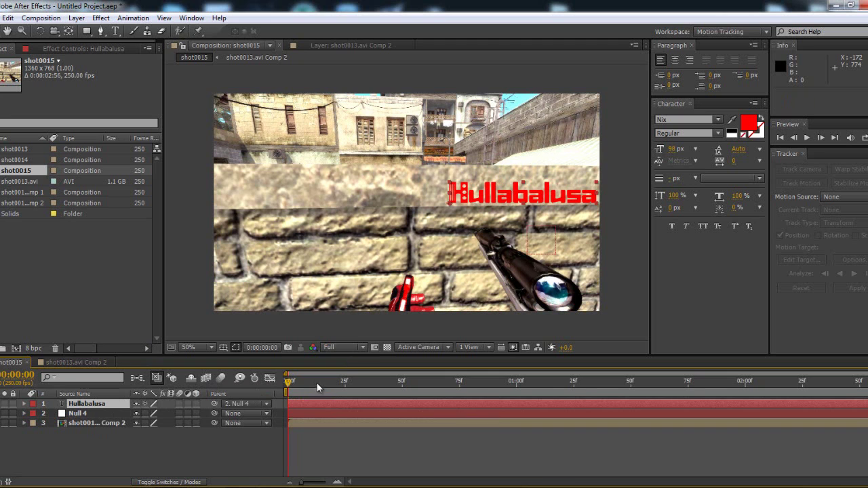
# Run a RAM preview from the first frame, stop it, and scrub to 0:00:00:62 to check how the text follows the wall
pyautogui.moveTo(289, 383); pyautogui.dragTo(265, 380)
pyautogui.press('KP_0')
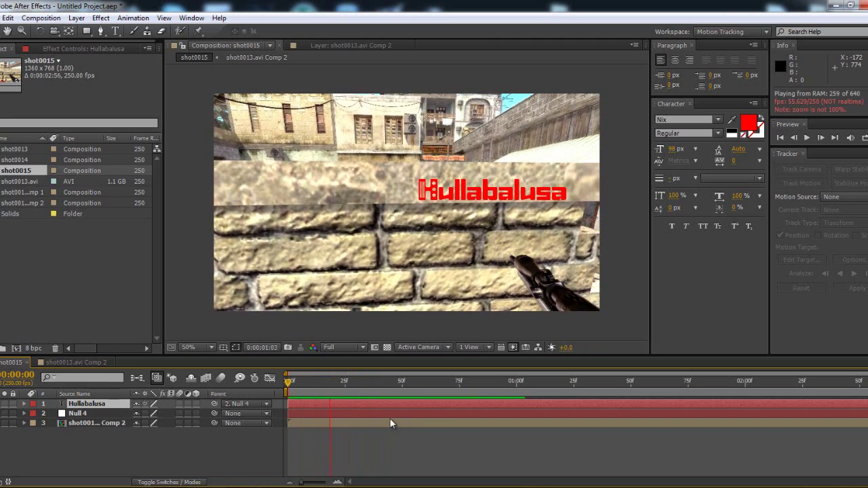
pyautogui.press('space')
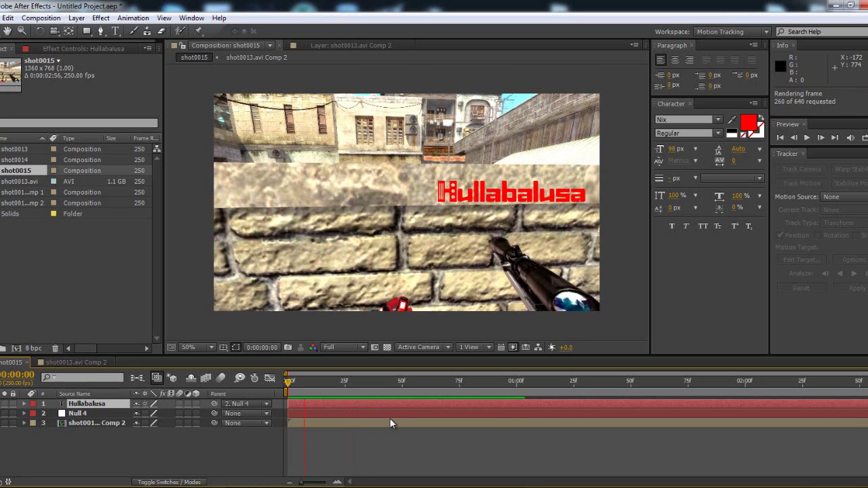
pyautogui.press('space')
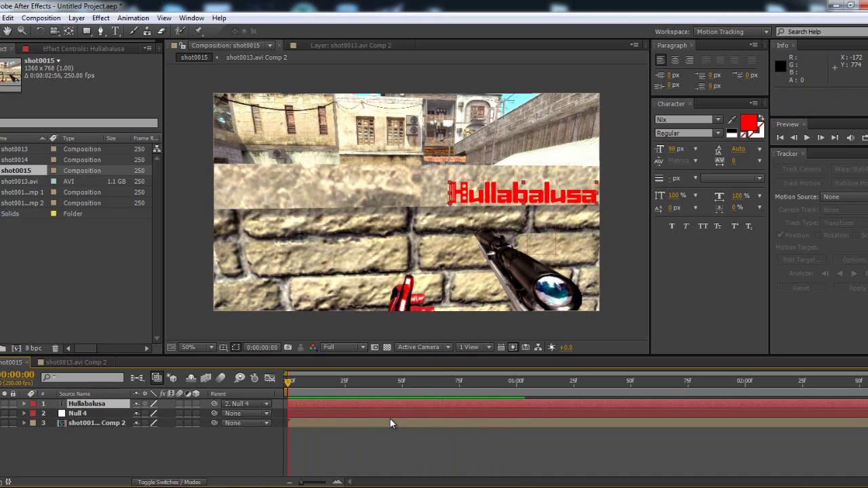
pyautogui.moveTo(291, 381); pyautogui.dragTo(432, 386)
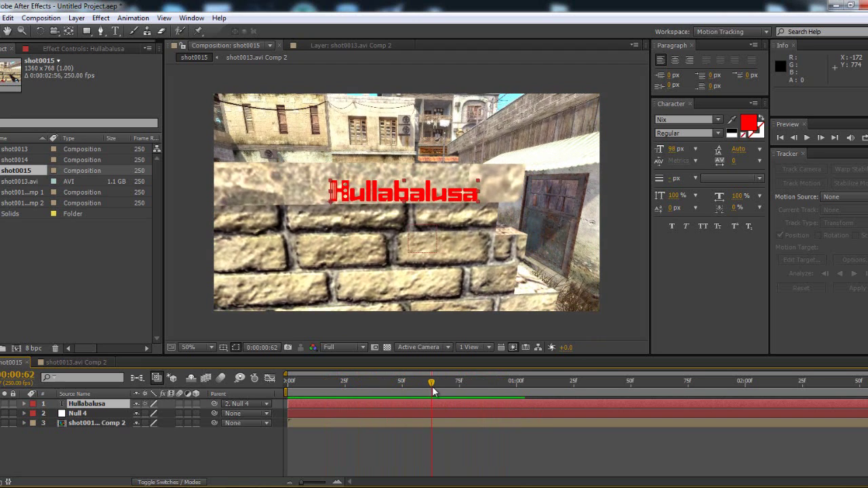